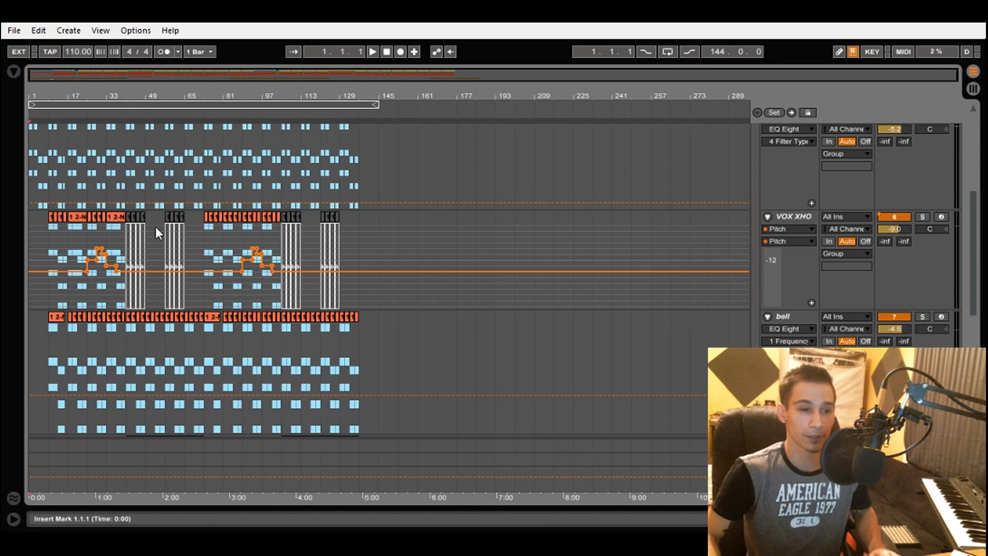
Play the arrangement from bar 9 to listen to the full mix, stopping playback around bar 34.
click(49, 292)
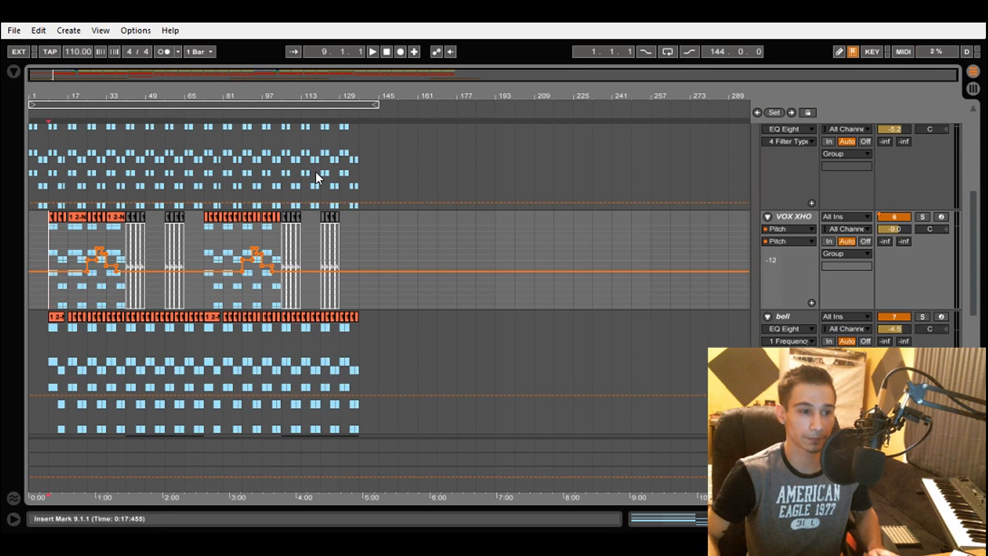
key(space)
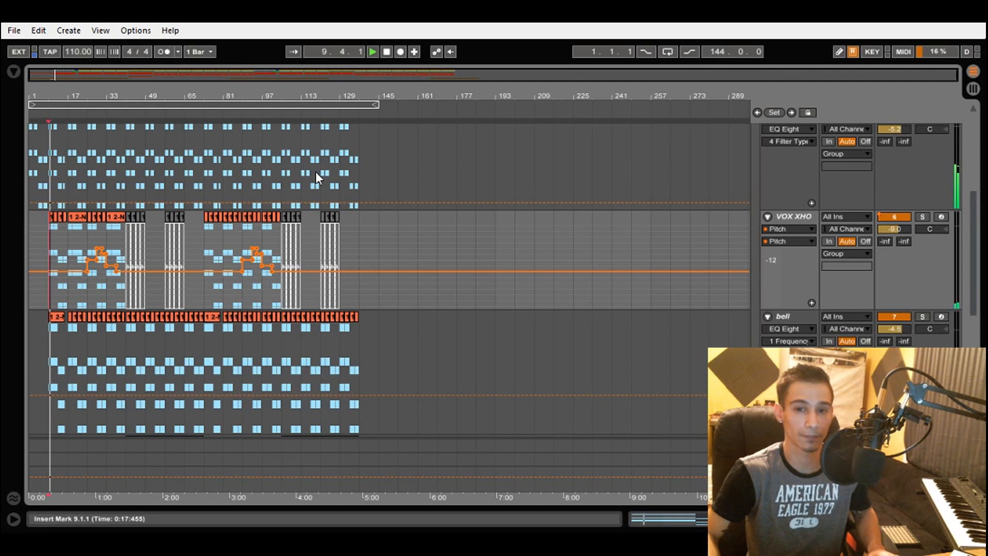
scroll(799, 342, down, 3)
scroll(799, 342, down, 3)
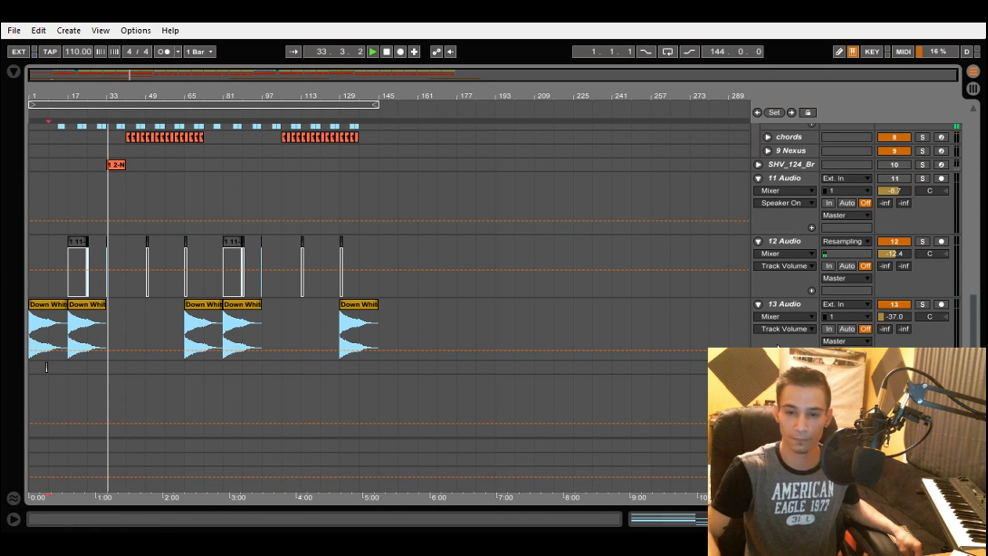
click(386, 52)
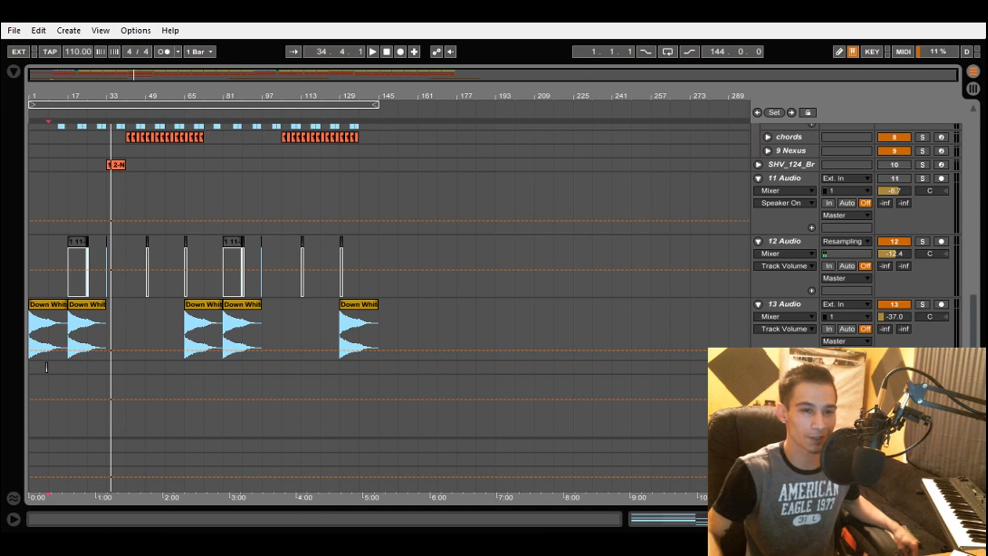
Listen to the VOX XHO track soloed from bar 17, and turn its solo off when done.
scroll(395, 281, up, 5)
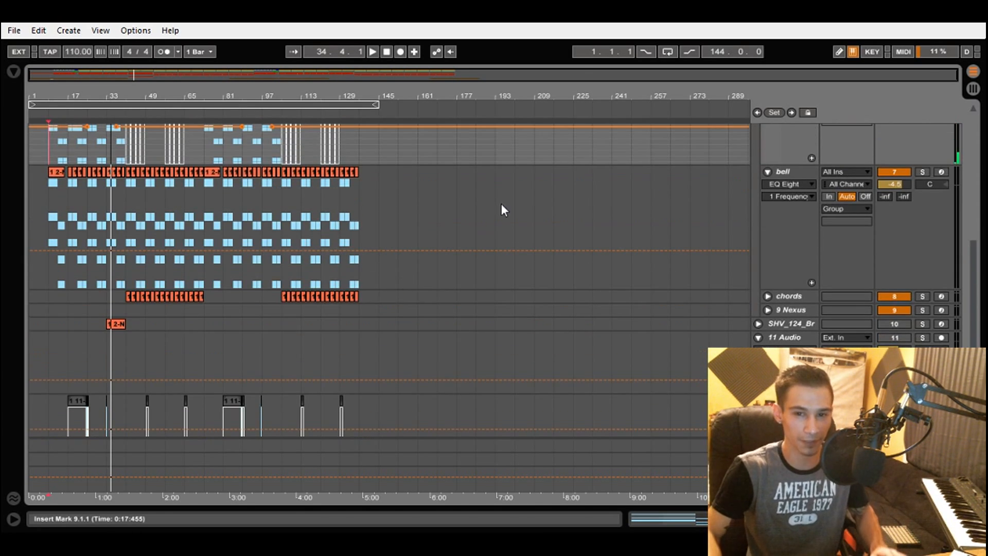
scroll(500, 204, up, 5)
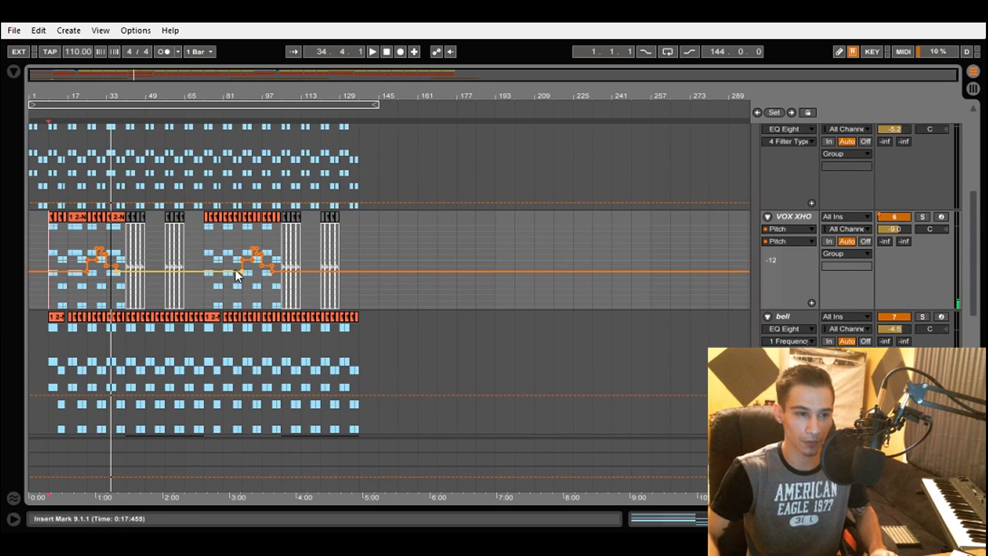
click(68, 286)
click(924, 218)
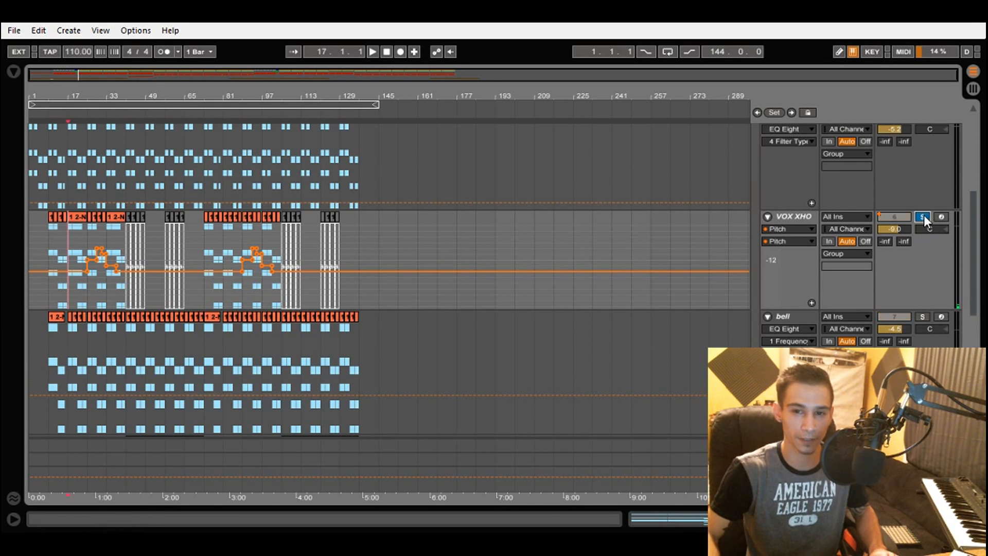
key(space)
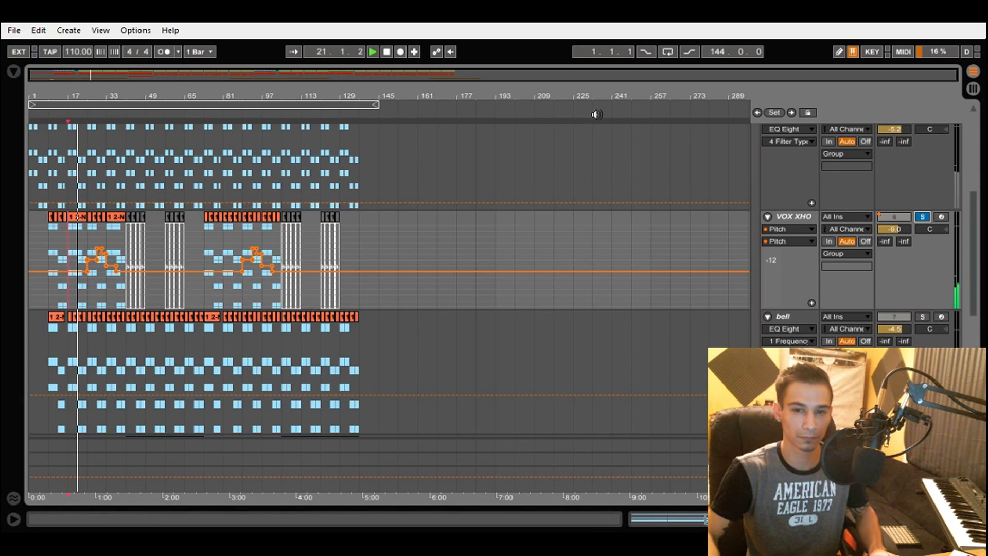
click(923, 219)
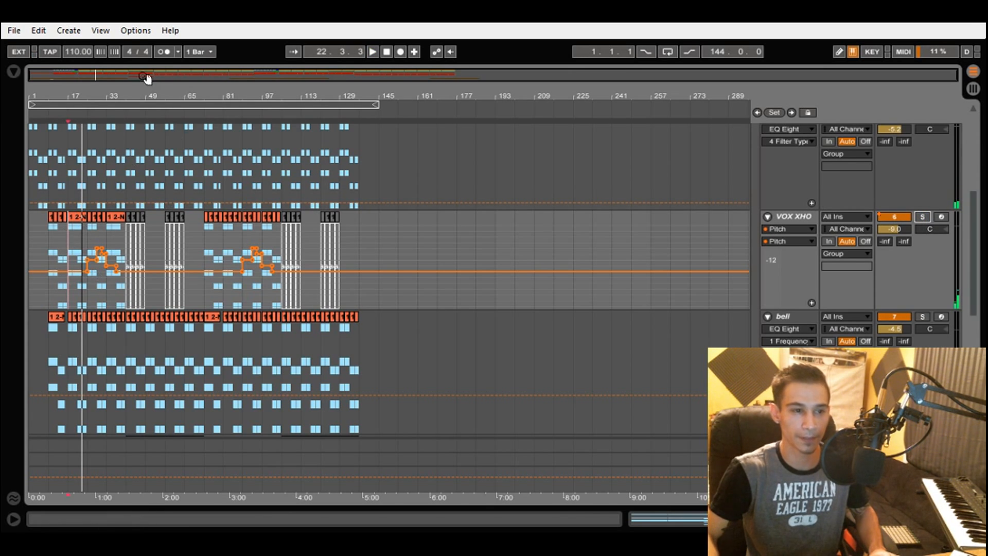
Show the browser and list the vocal files of the SHV_Verses folder inside SHV_Wavs in the Samples place.
click(12, 72)
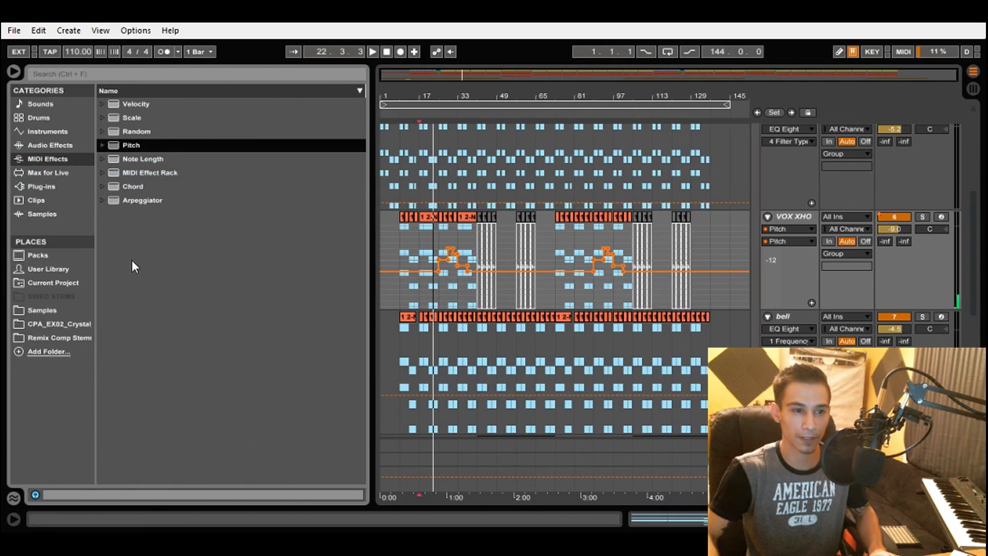
click(42, 311)
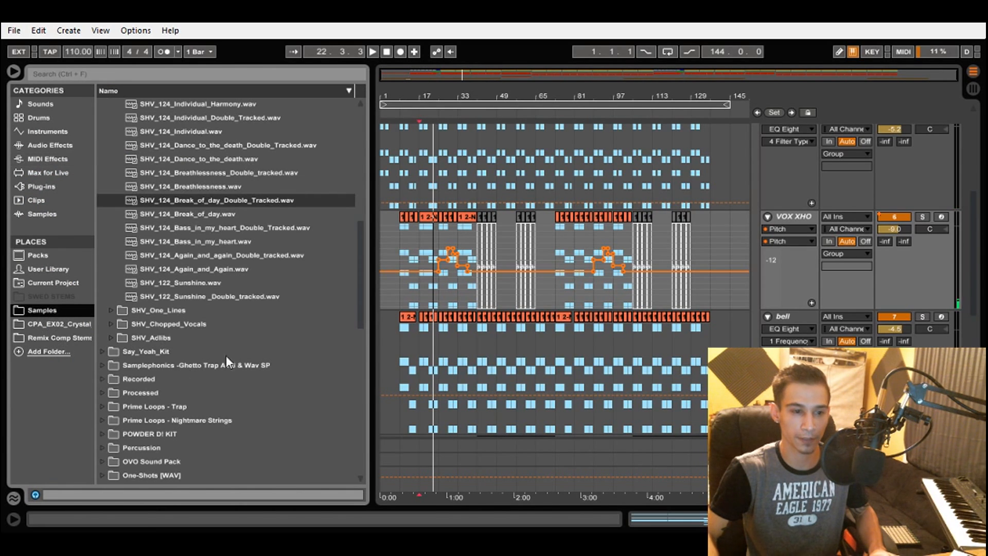
scroll(149, 283, up, 5)
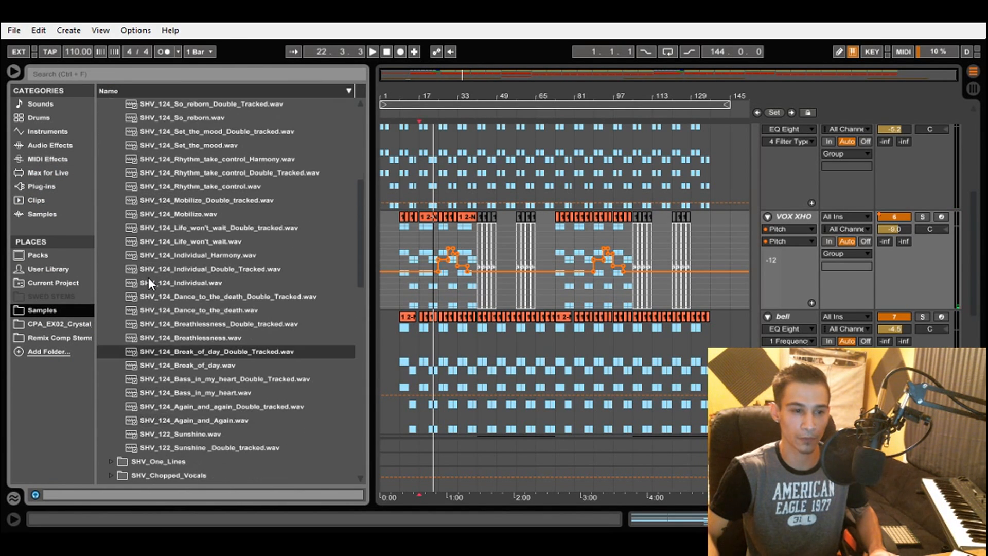
scroll(148, 282, up, 5)
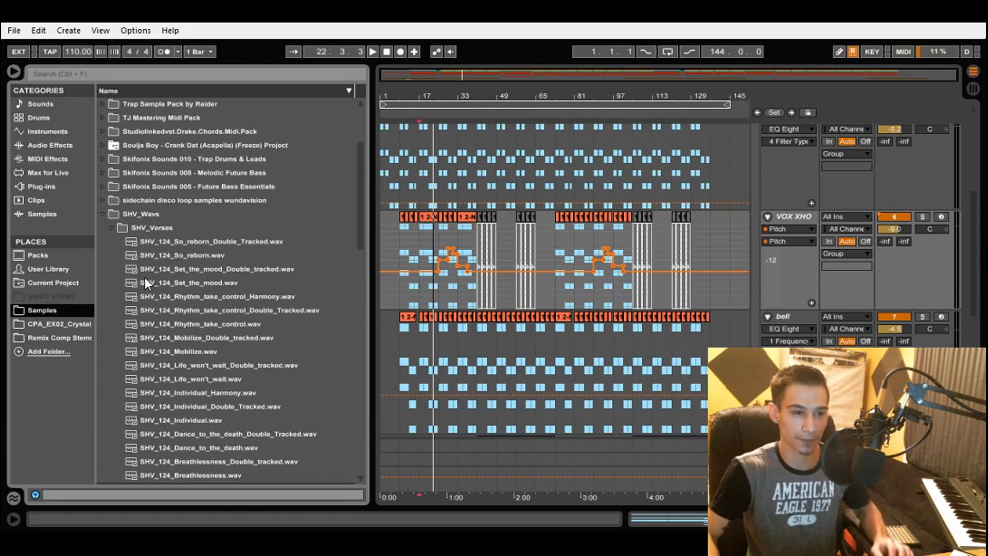
click(112, 227)
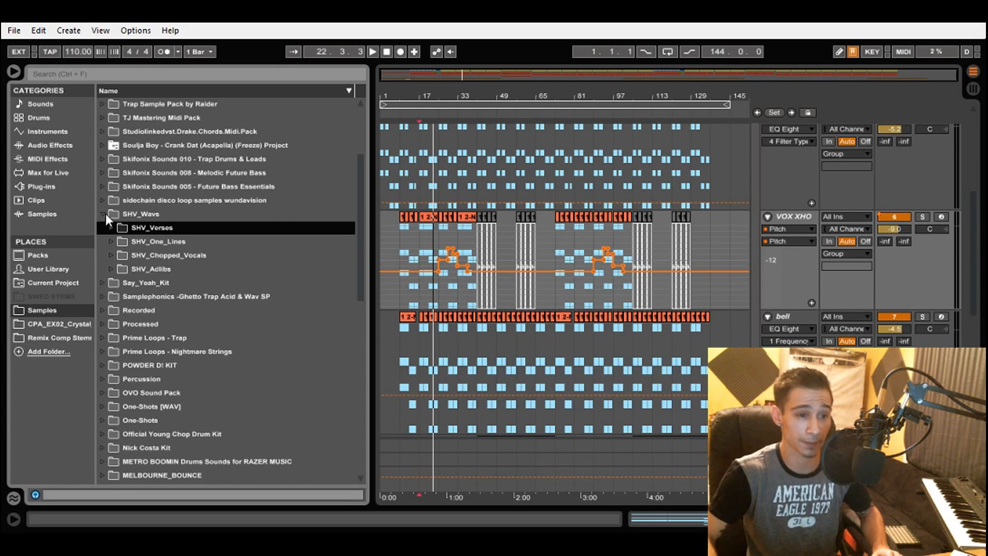
click(111, 228)
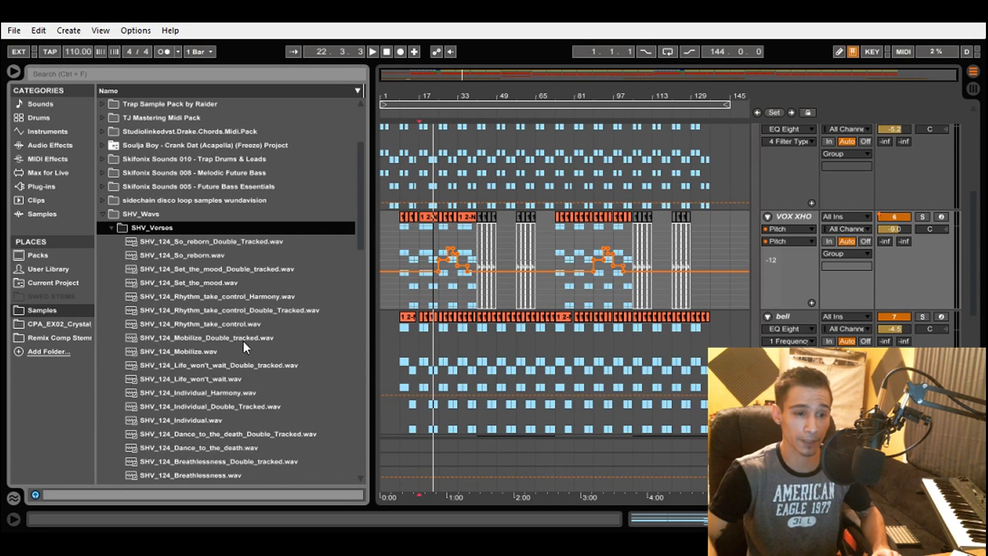
scroll(245, 338, down, 6)
scroll(246, 337, down, 1)
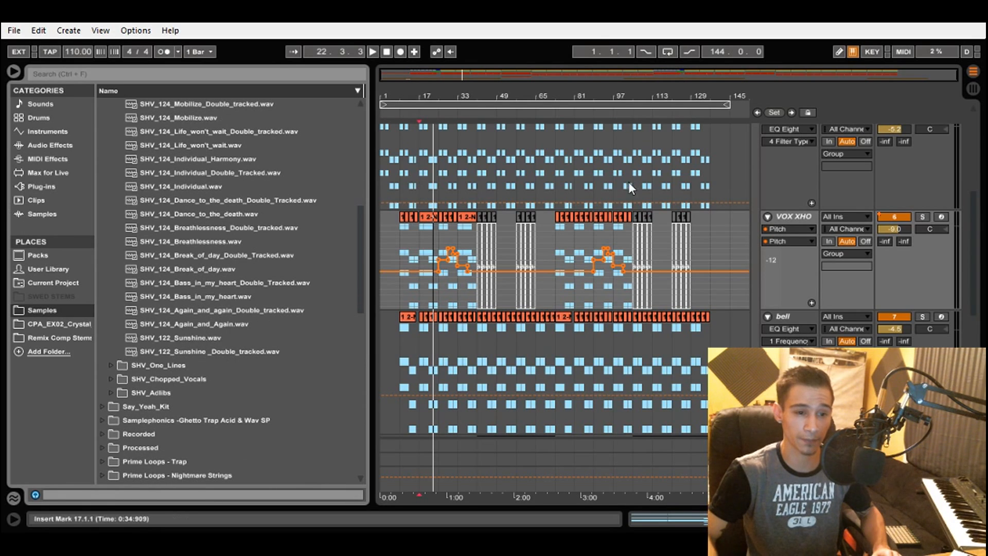
Fold the VOX XHO and bell tracks and insert a new audio track below 14 Audio.
click(767, 216)
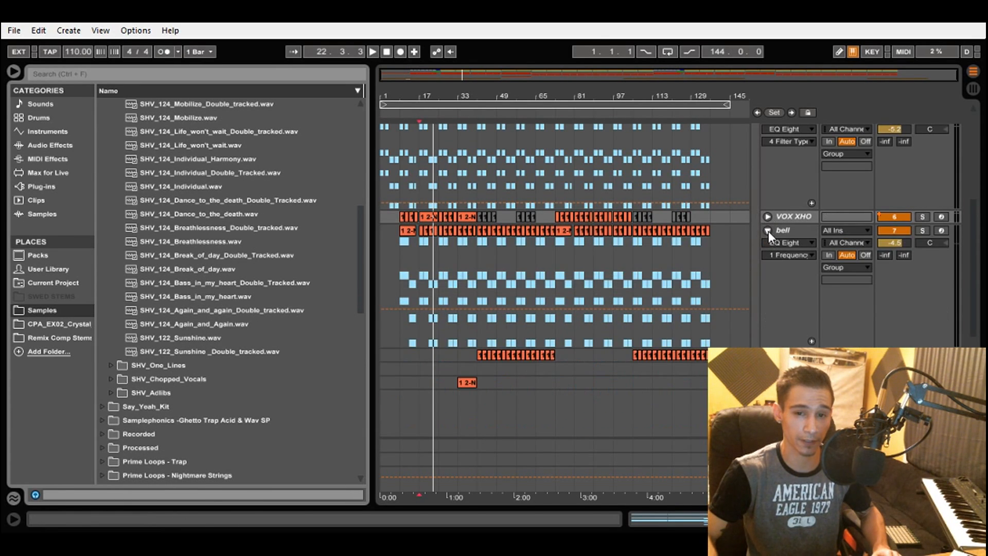
click(767, 230)
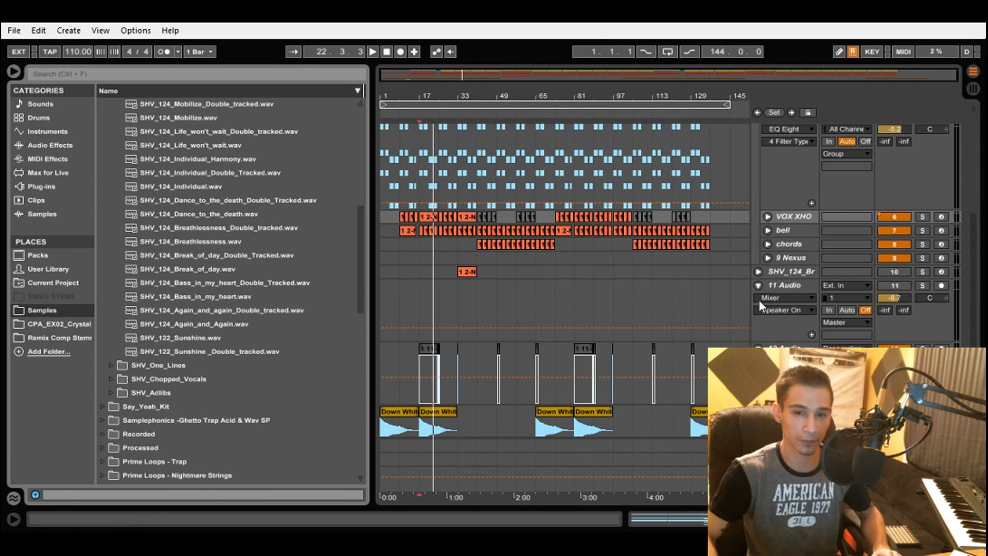
scroll(773, 301, down, 3)
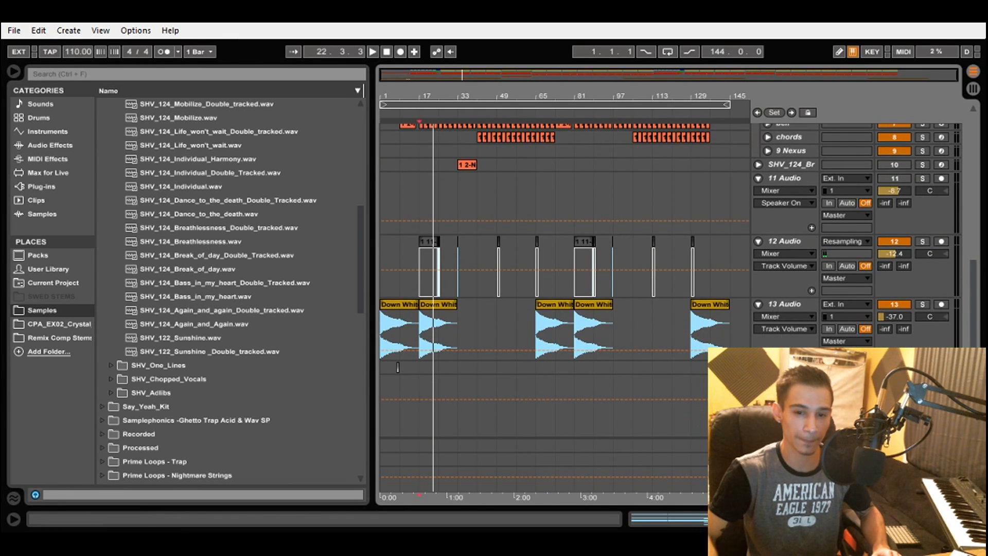
click(398, 367)
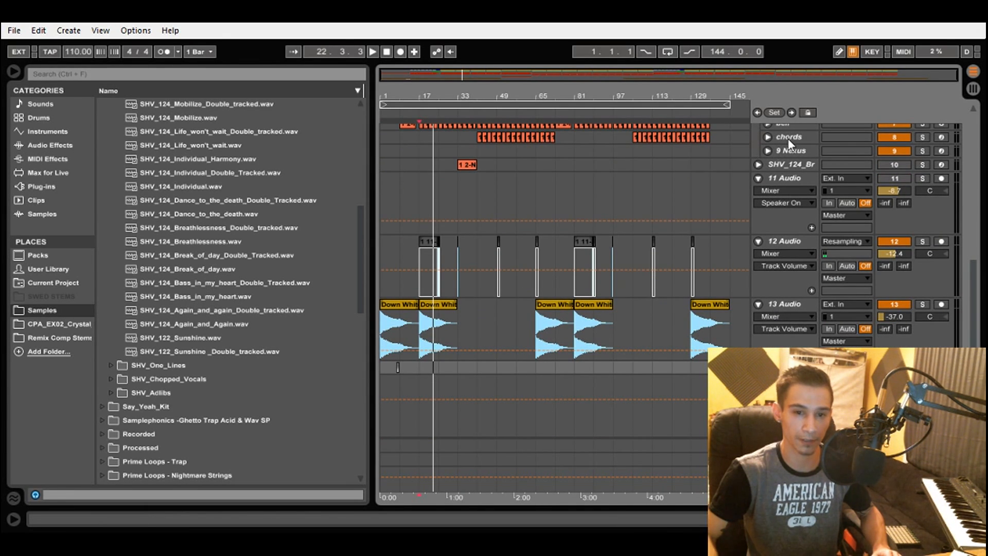
key(ctrl+t)
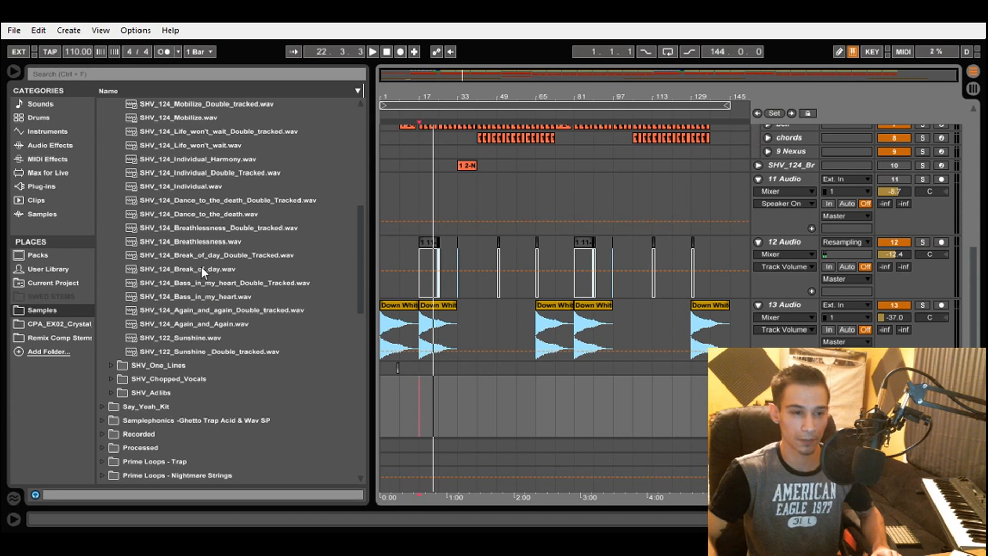
Place SHV_124_Break_of_day_Double_Tracked.wav at bar 17 on the new audio track and lower the track's volume.
click(251, 256)
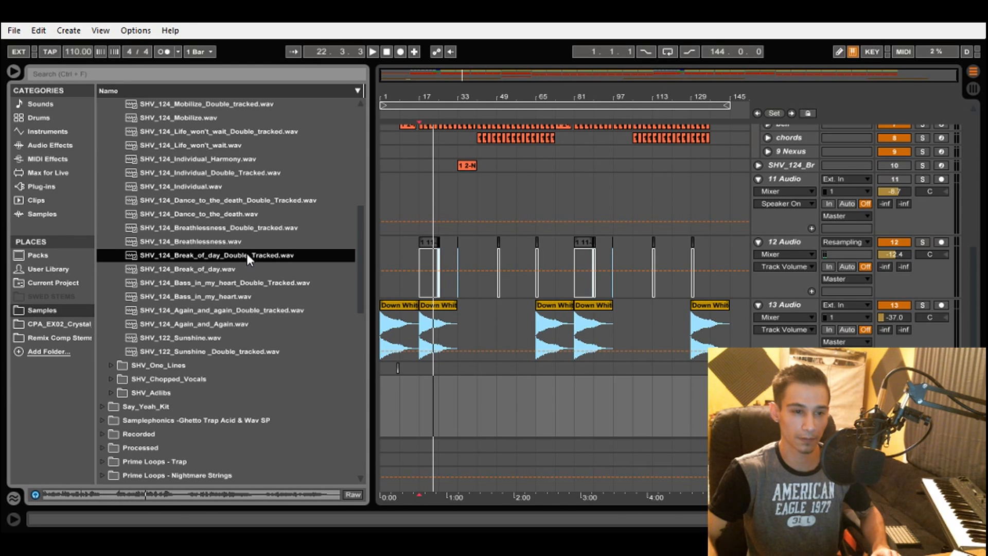
drag(248, 253, 418, 398)
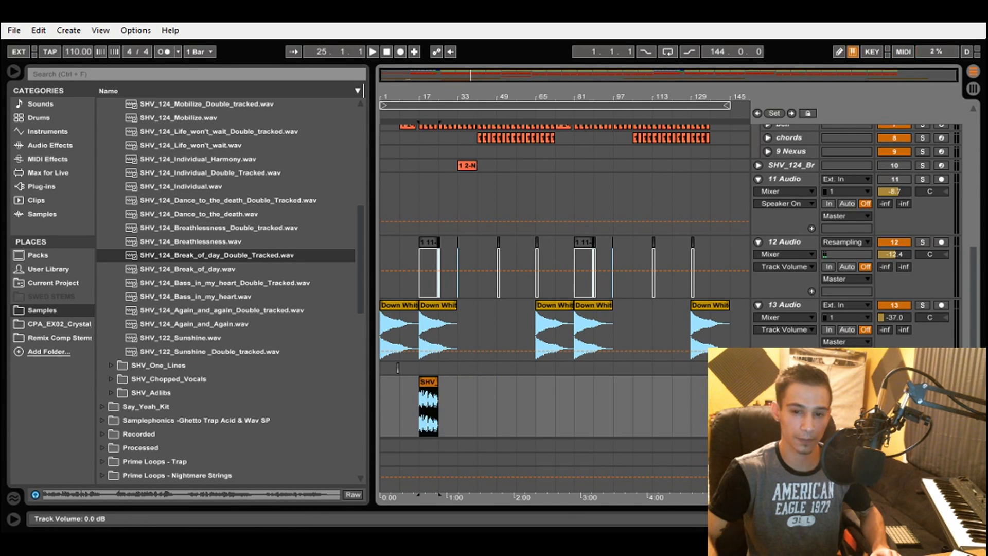
drag(895, 393, 895, 411)
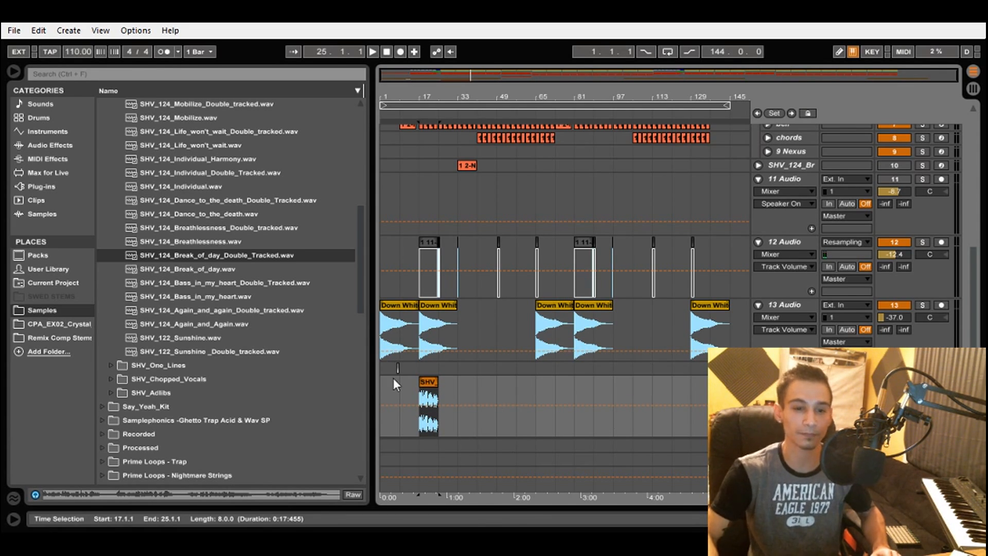
Mute the VOX XHO track so it does not sound together with the new vocal sample.
scroll(447, 404, down, 3)
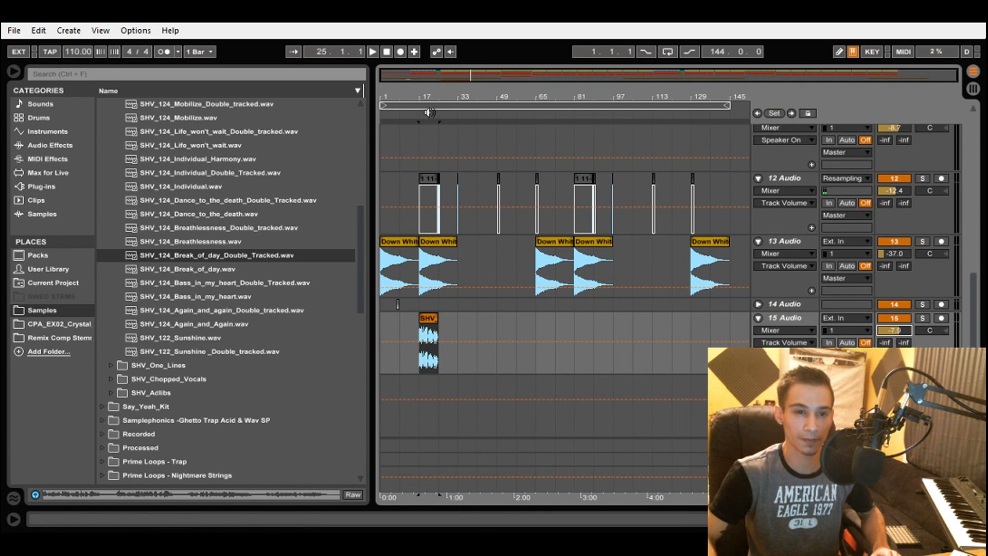
drag(422, 97, 512, 172)
scroll(805, 248, up, 10)
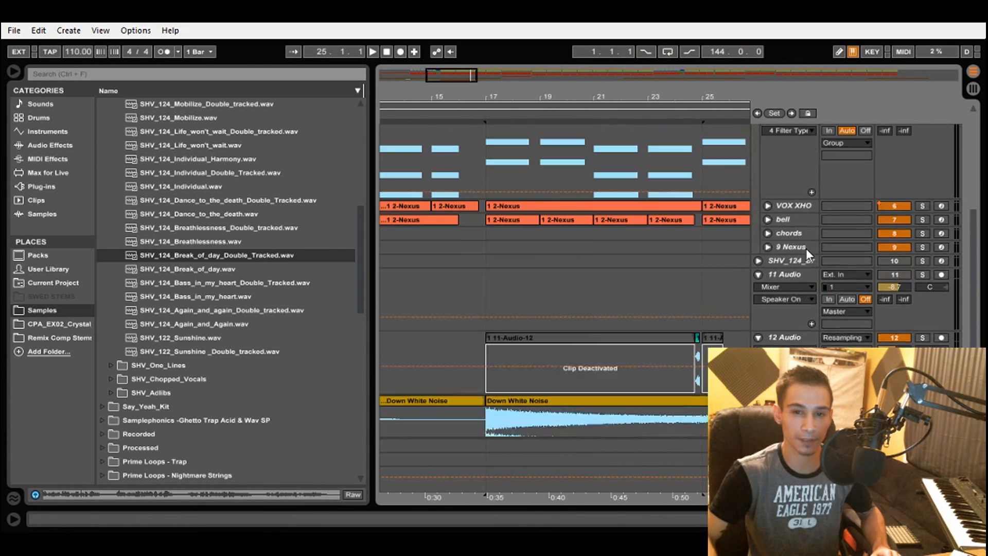
scroll(839, 185, up, 3)
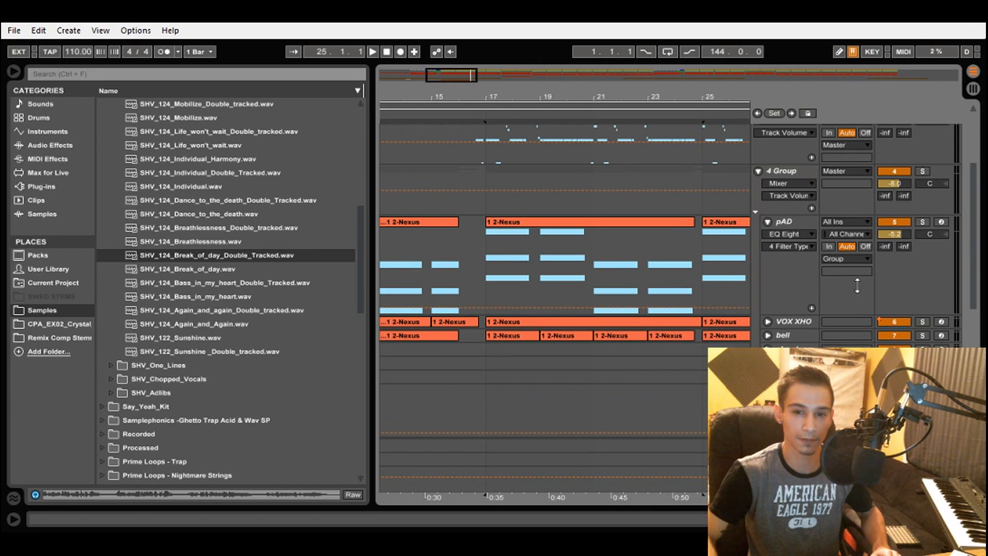
scroll(795, 293, down, 10)
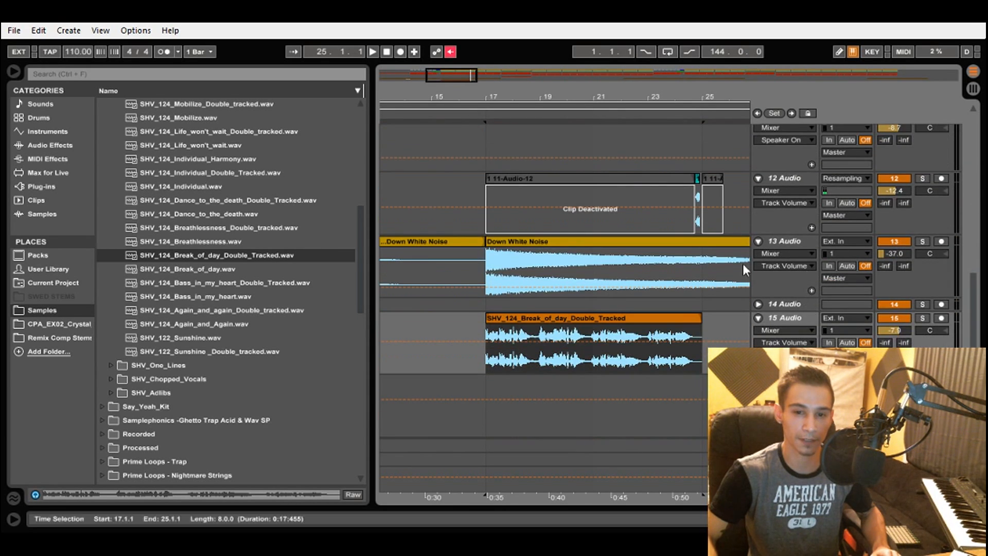
Play the arrangement from bar 17 to hear the vocal clip against the beat.
click(489, 360)
key(space)
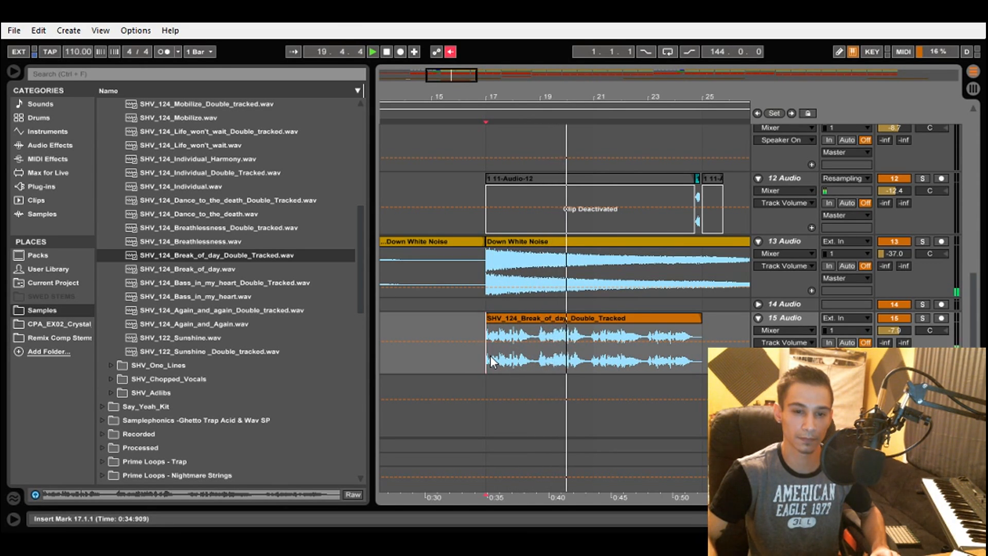
key(space)
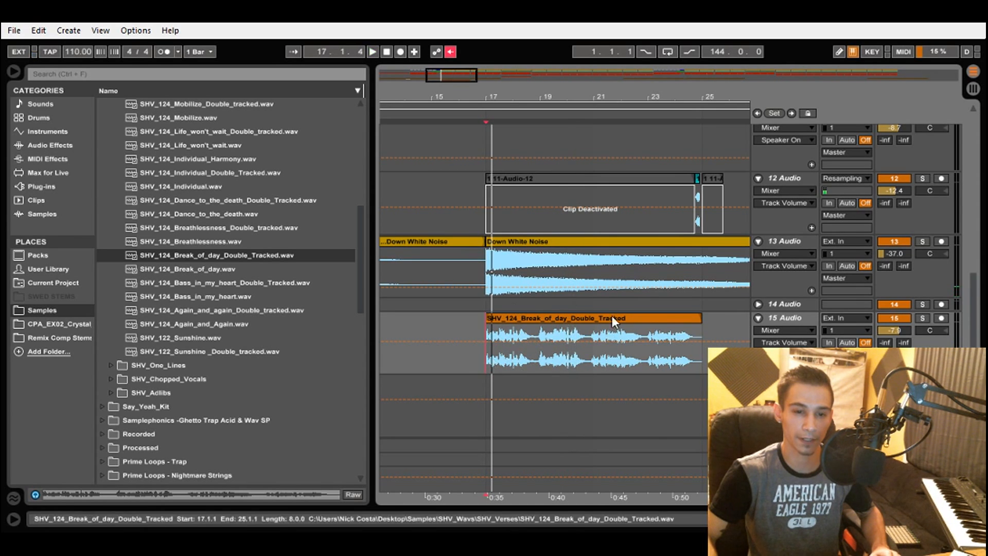
Open the vocal clip's sample settings and change its warp mode to Complex.
click(613, 316)
double_click(613, 317)
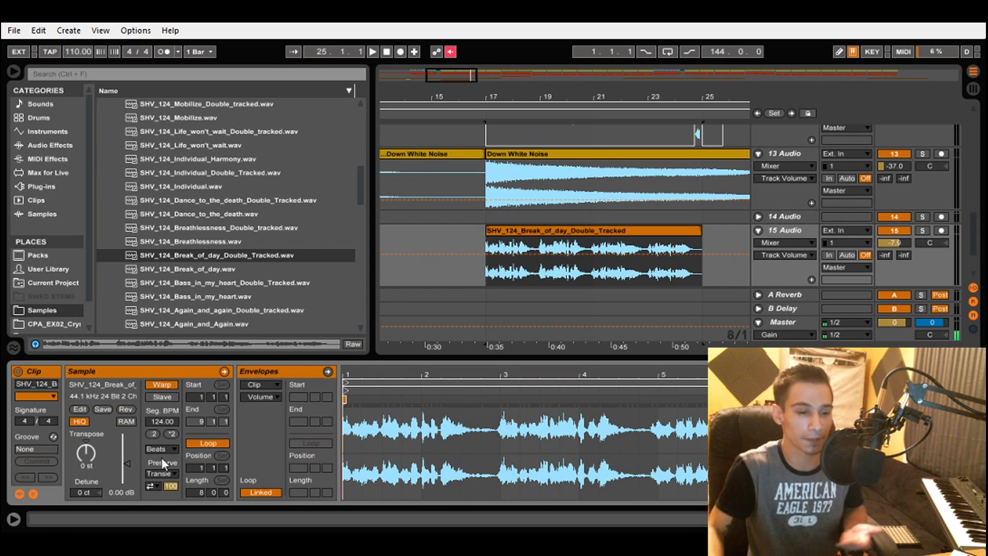
click(172, 502)
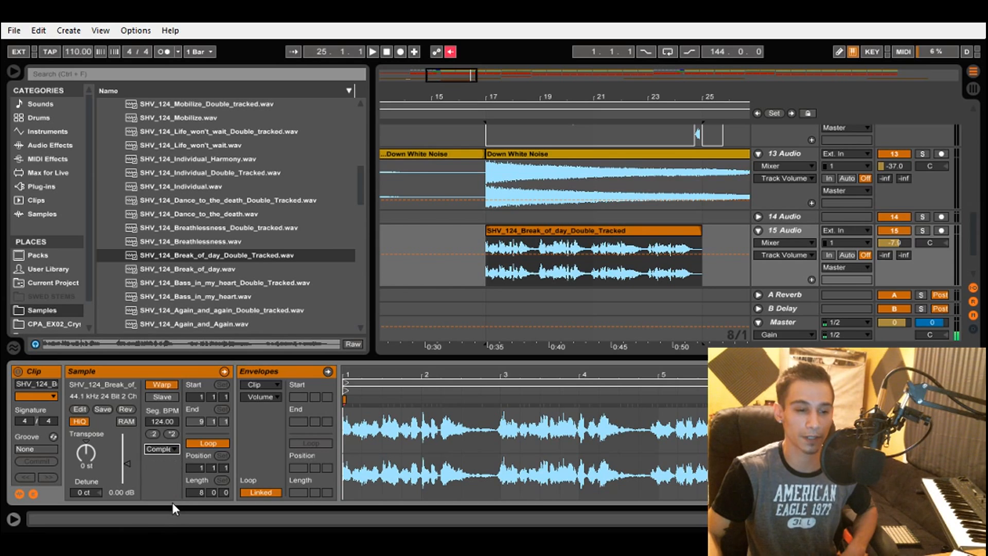
click(517, 230)
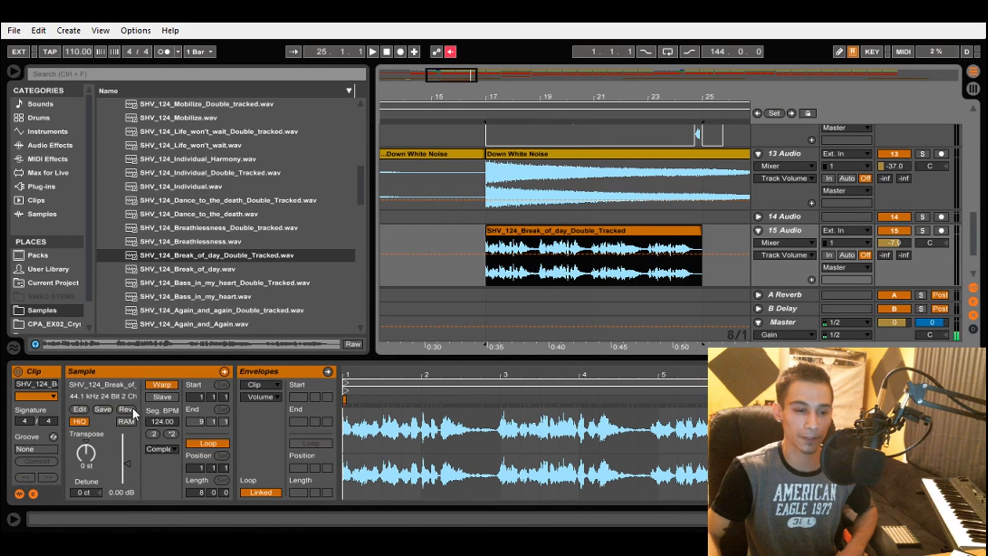
Open the pAD track's clip at bar 17 to examine its chord notes.
scroll(534, 197, up, 8)
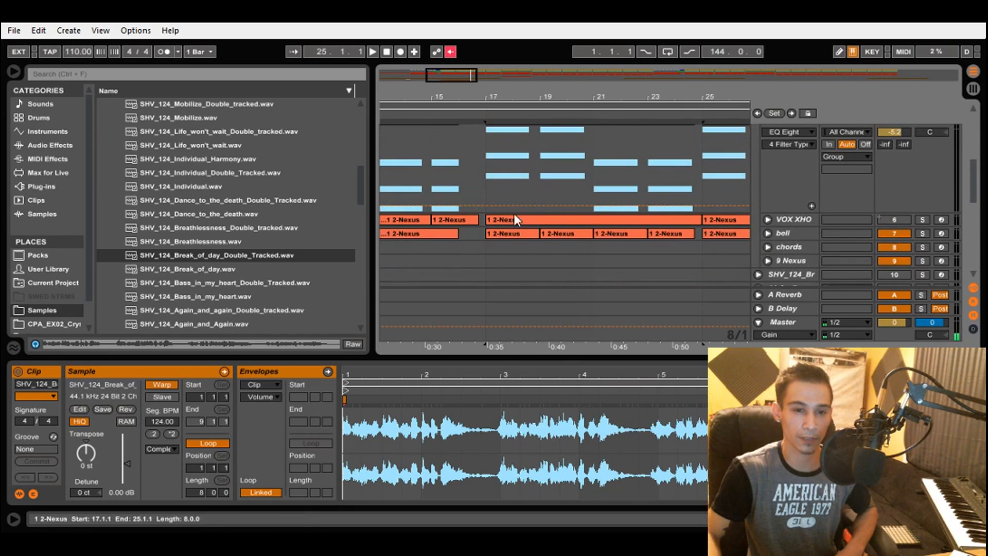
scroll(502, 177, up, 3)
click(506, 193)
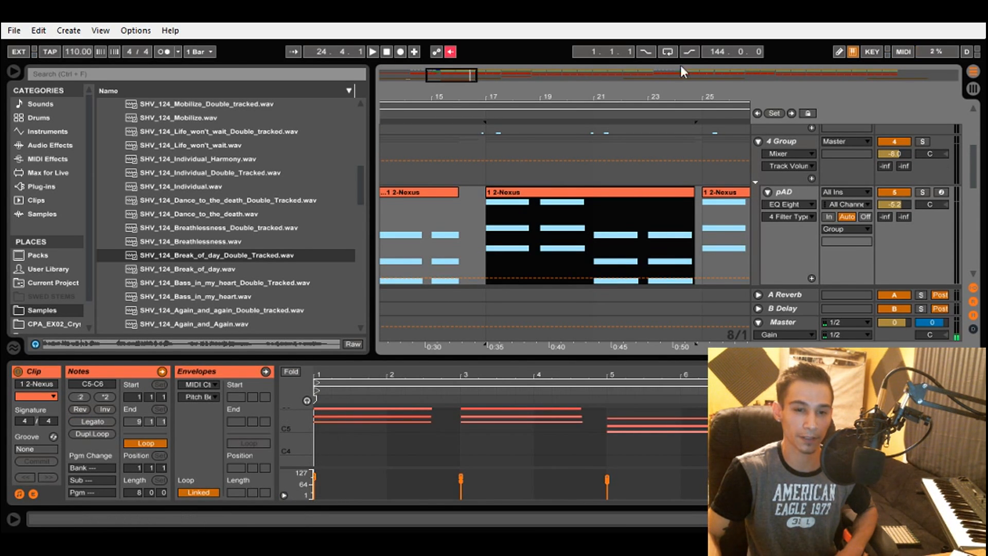
Set the transpose of the SHV_124_Break_of_day_Double_Tracked clip on the 15 Audio track to 15 semitones.
scroll(606, 207, down, 3)
scroll(607, 207, down, 8)
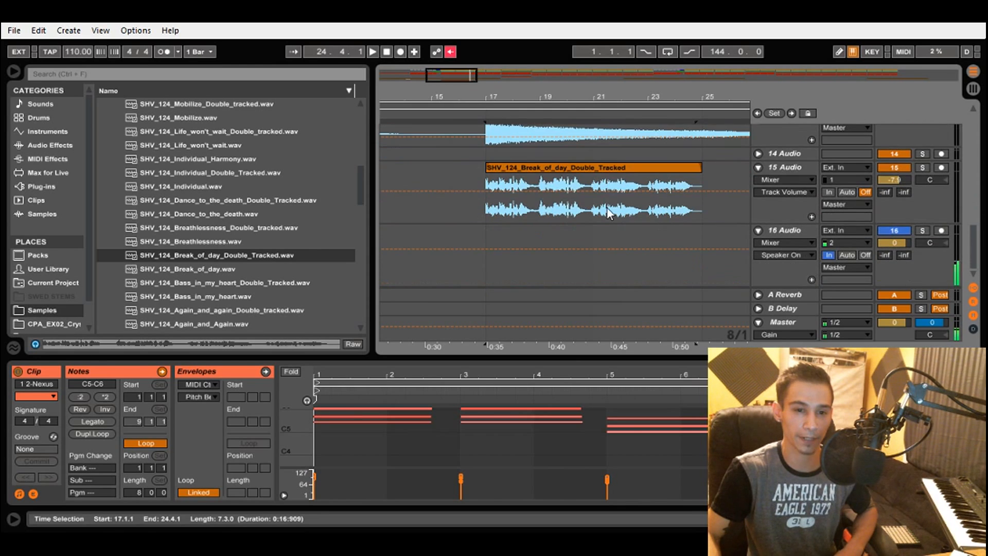
click(592, 169)
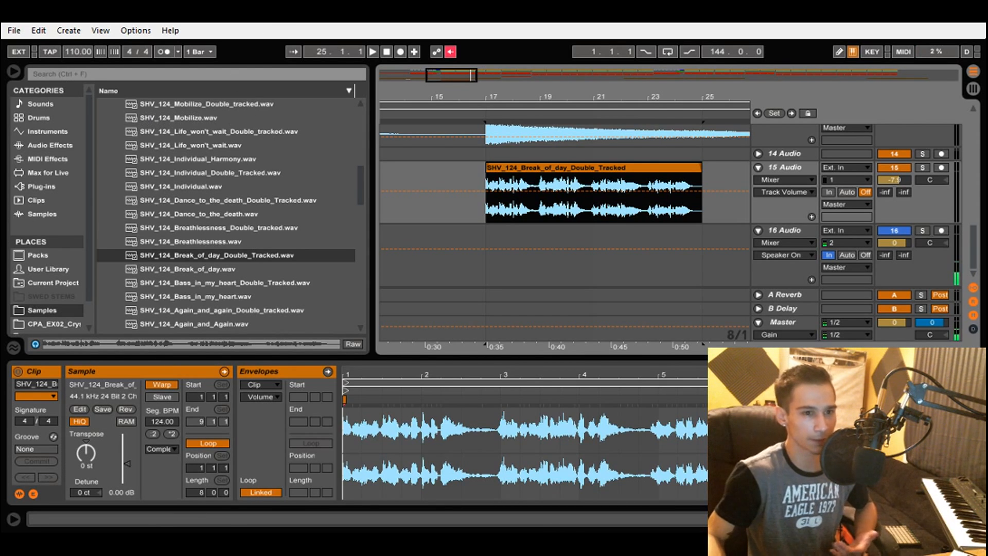
click(91, 459)
drag(91, 457, 91, 438)
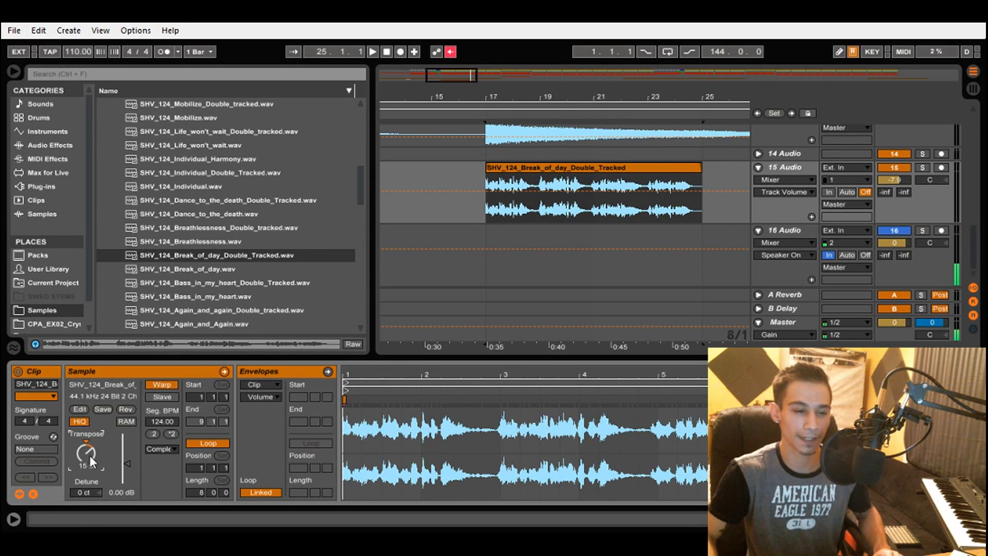
Play the arrangement from bar 17 to hear the transposed vocal against the beat.
click(487, 208)
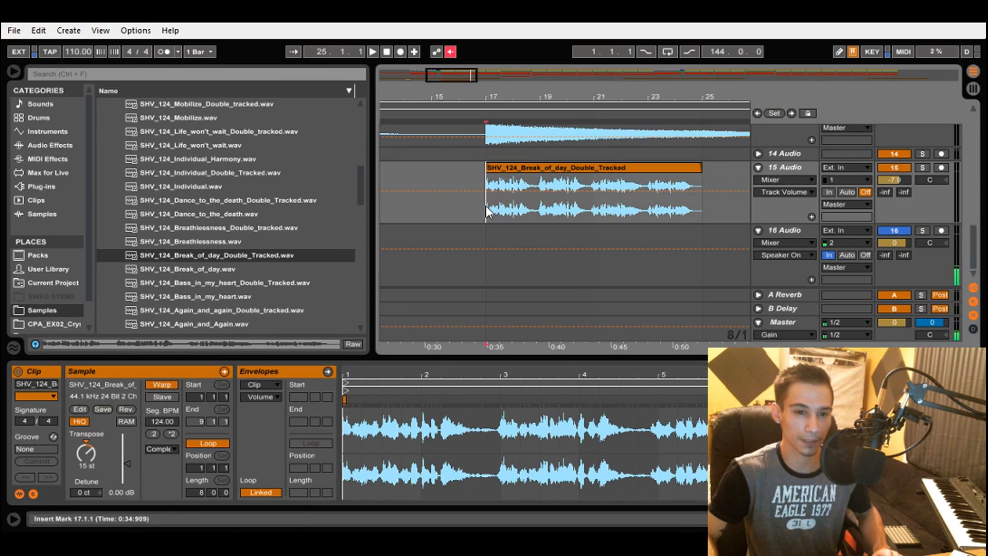
key(space)
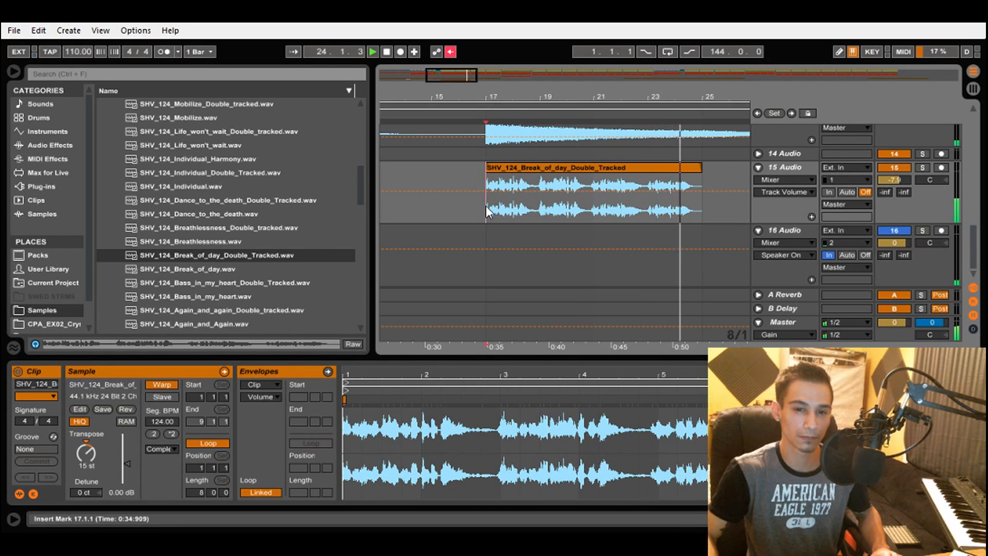
key(space)
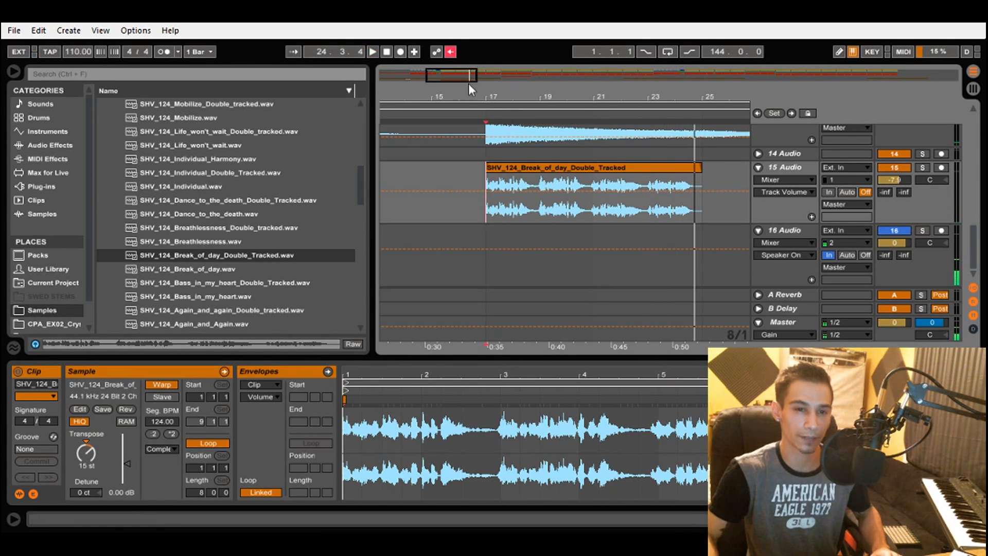
Consolidate the vocal clip between bars 17 and 25 into a new clip.
drag(506, 96, 507, 77)
scroll(507, 247, up, 1)
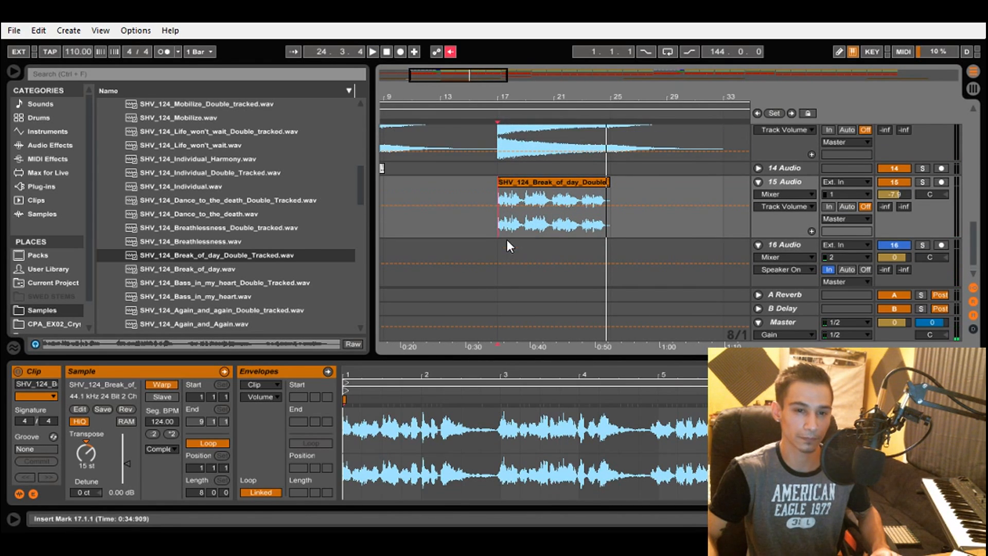
click(527, 187)
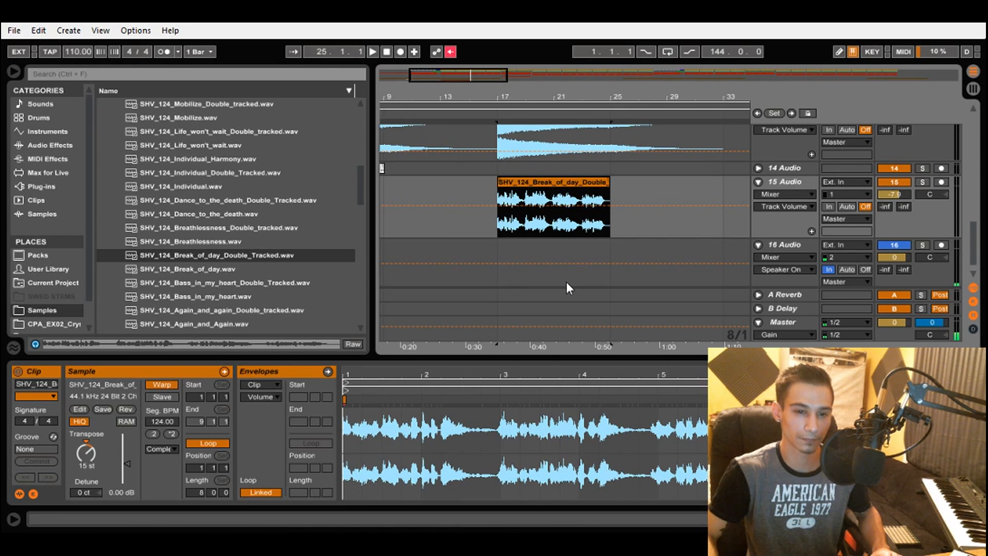
key(ctrl+j)
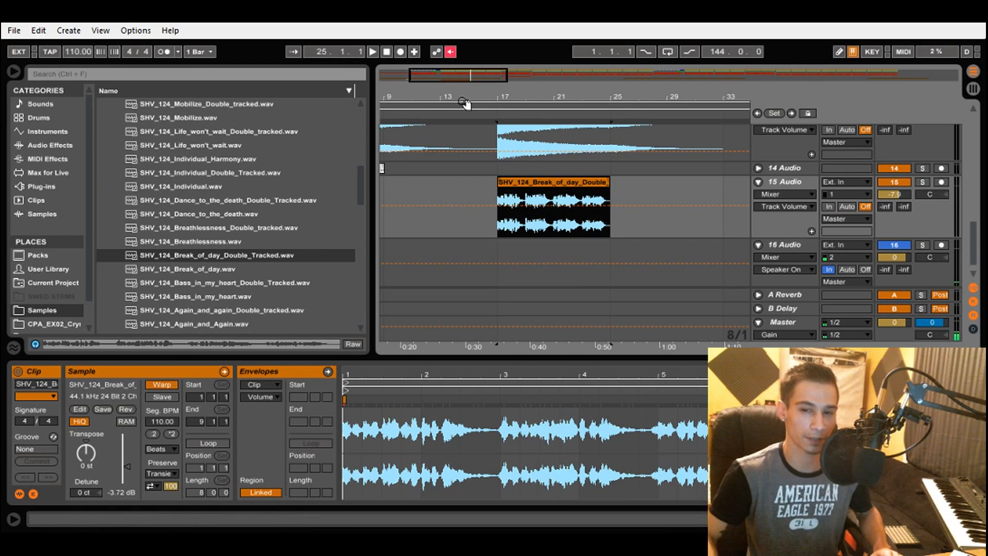
Play the consolidated vocal clip from bar 17.
click(499, 225)
key(space)
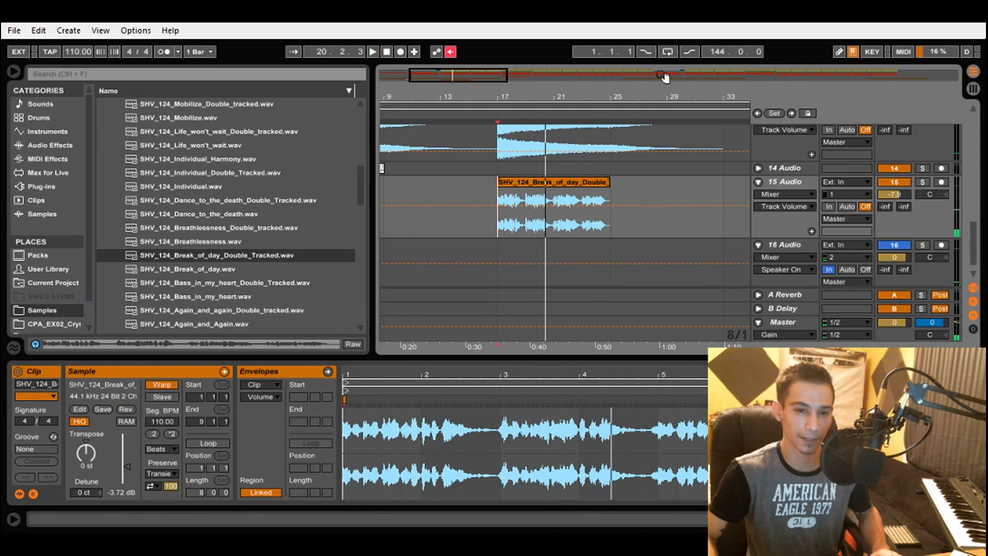
Slice the consolidated vocal clip to a new MIDI track and mute the original 15 Audio track.
click(532, 183)
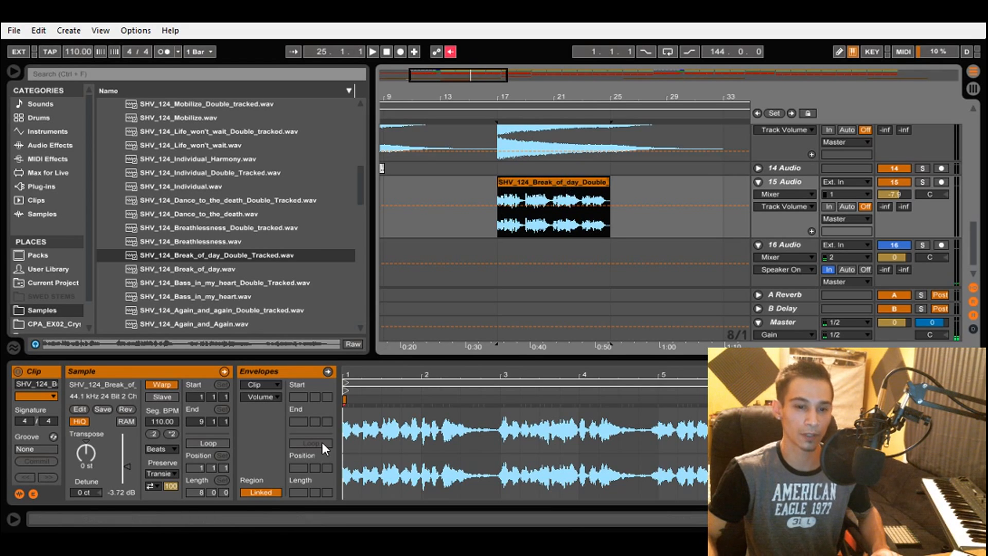
click(466, 412)
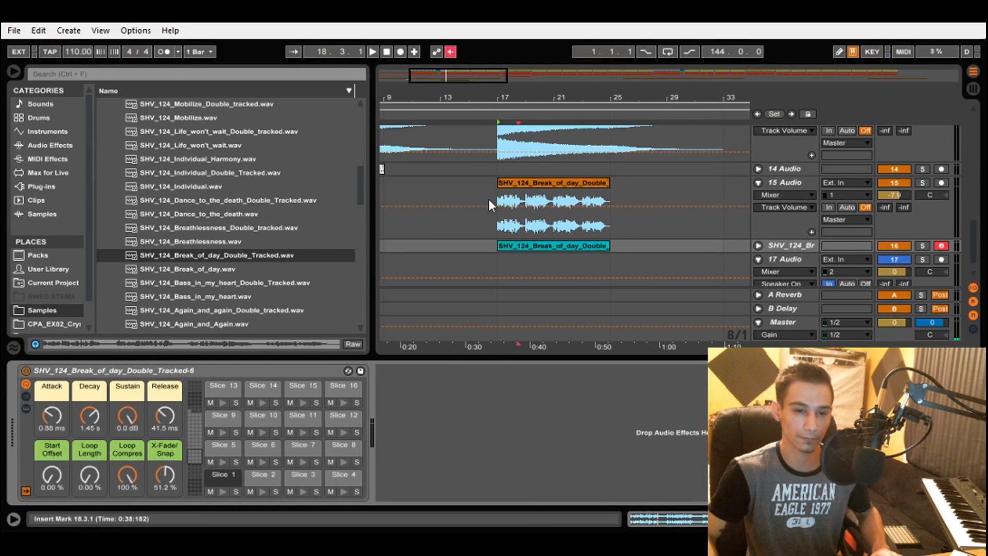
click(894, 182)
scroll(757, 221, down, 2)
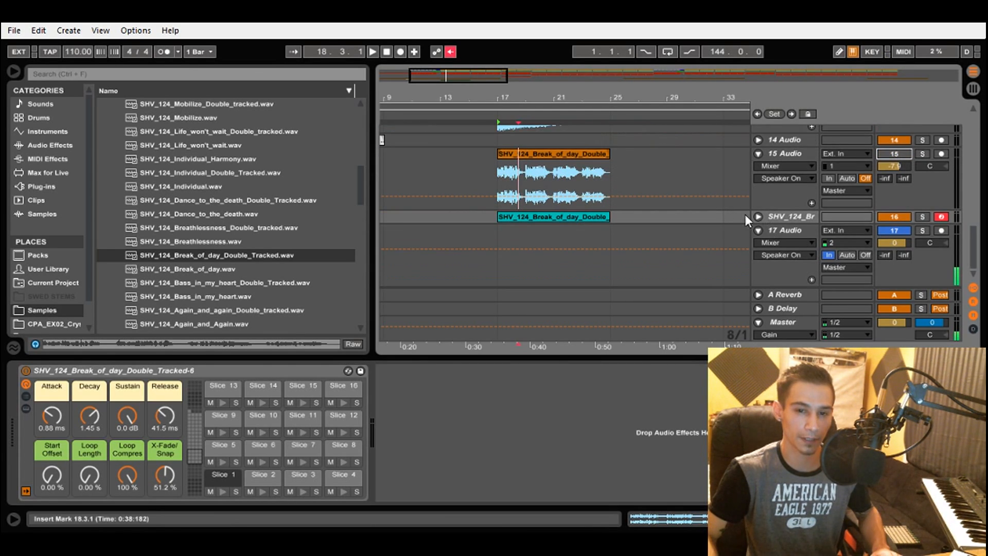
Unfold the sliced vocal track and open its MIDI clip to view the slice notes.
click(758, 217)
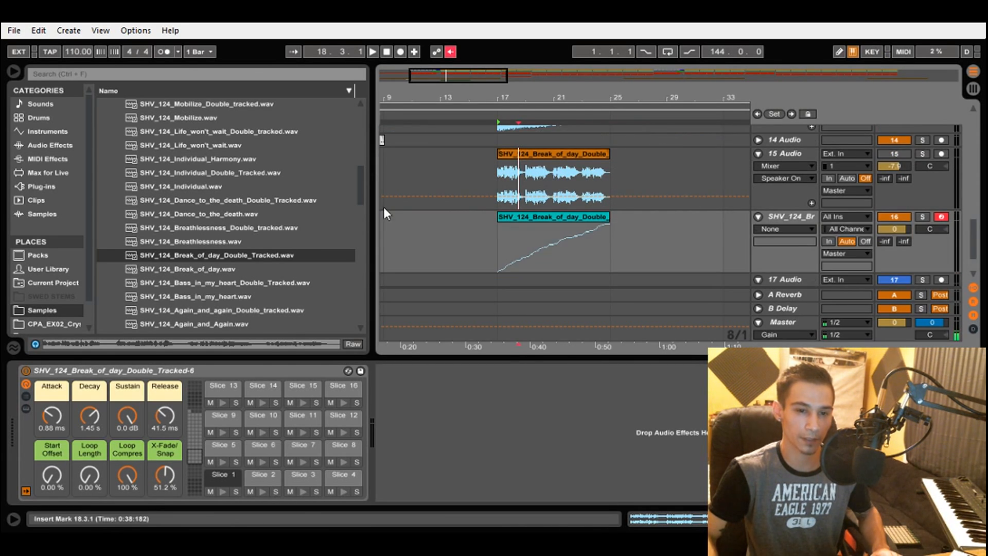
click(537, 217)
click(680, 514)
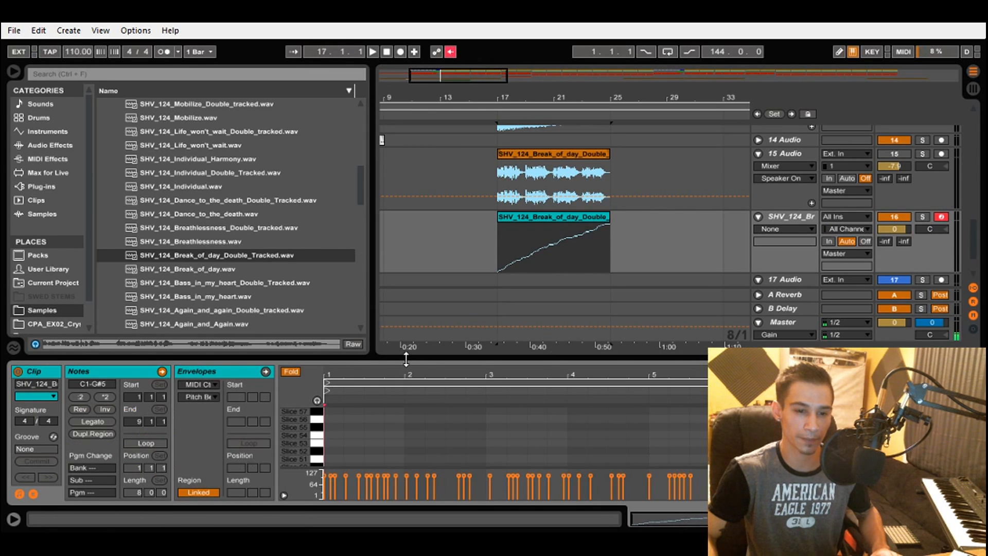
mouse_move(406, 358)
mouse_down()
mouse_move(406, 222)
mouse_move(406, 359)
mouse_up()
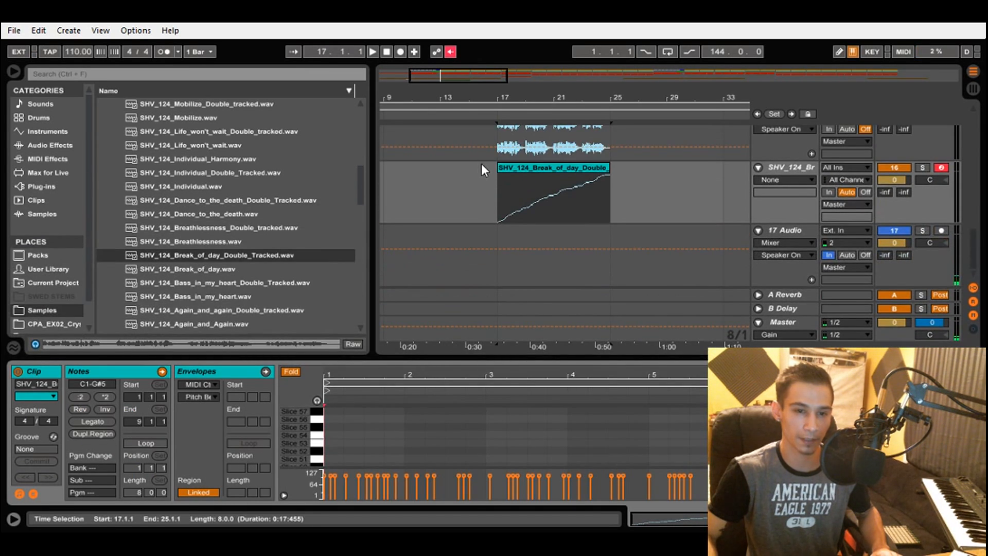
Play the sliced vocal MIDI clip from bar 17, and stop playback.
click(497, 199)
key(space)
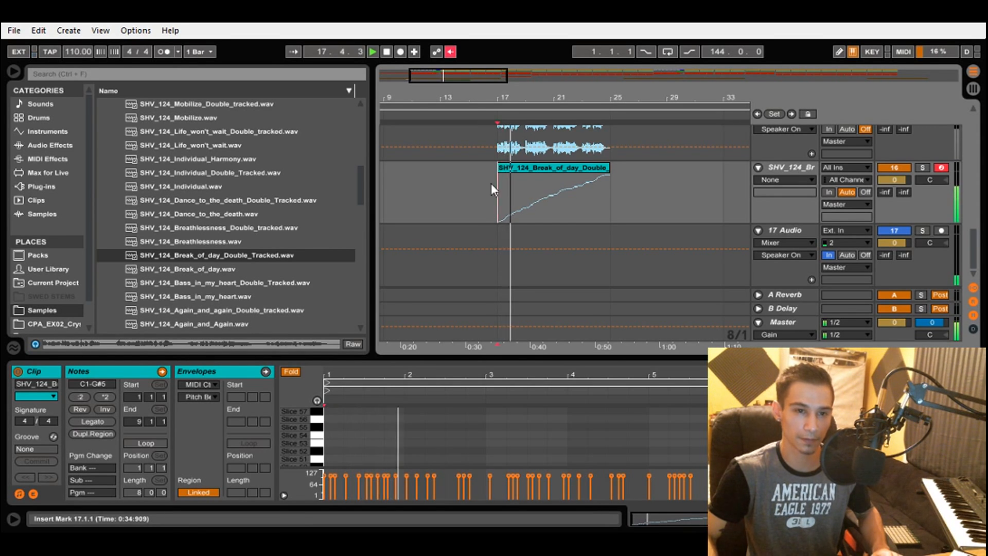
double_click(385, 52)
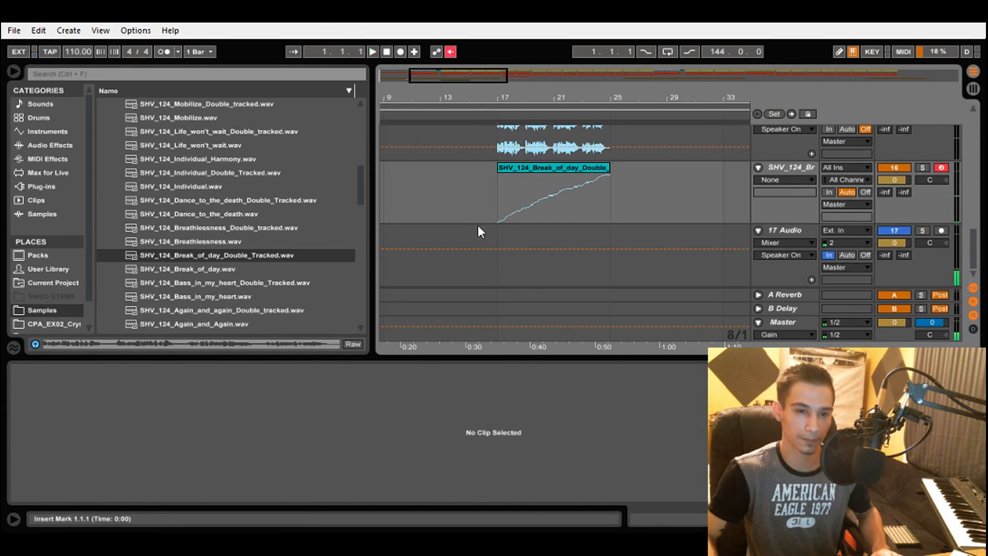
Delete the MIDI clip that slicing placed on the new vocal track.
click(496, 206)
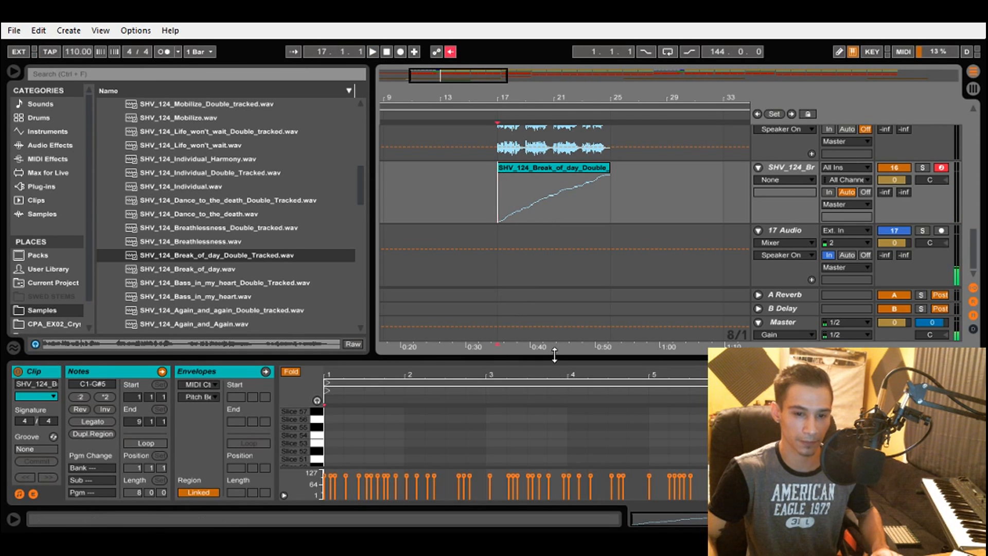
mouse_move(554, 355)
mouse_down()
mouse_move(583, 240)
mouse_move(584, 343)
mouse_up()
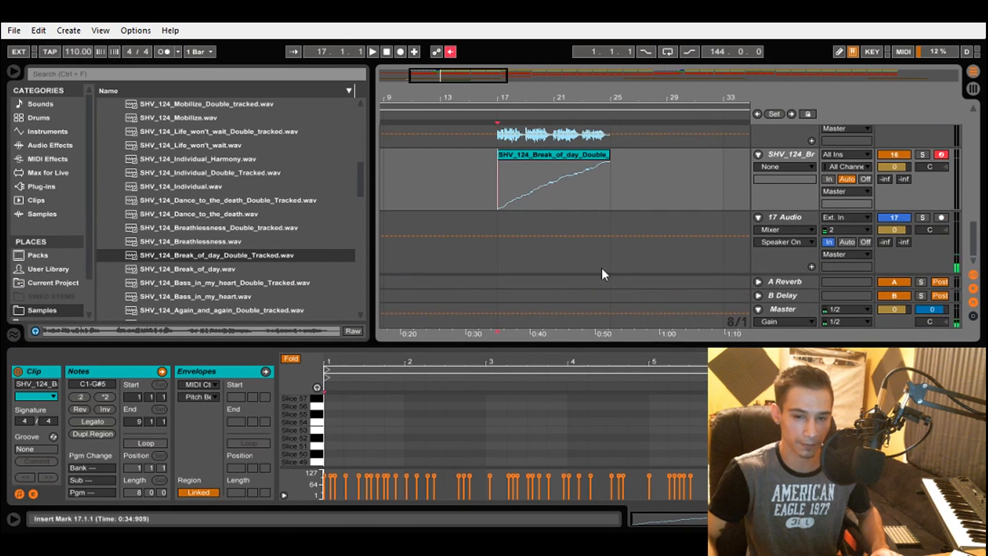
click(550, 157)
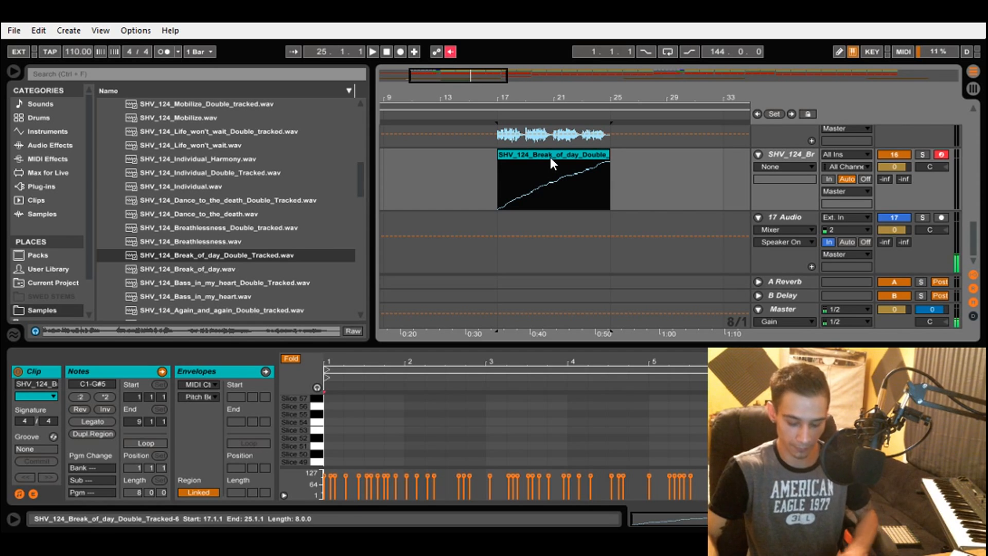
key(Delete)
Copy the pAD track's chord clip at bar 17 onto the sliced vocal track at the same position.
scroll(542, 195, up, 3)
scroll(542, 196, up, 6)
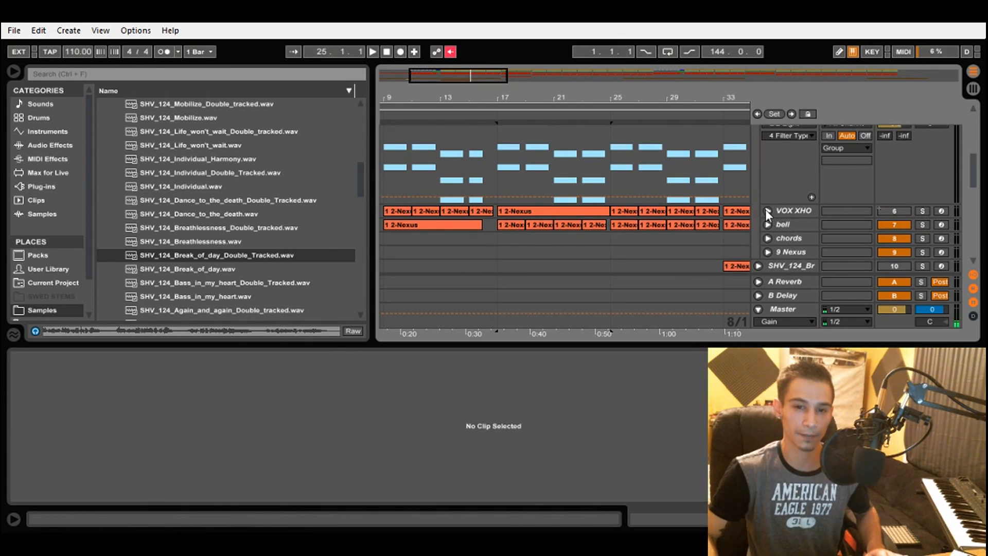
click(766, 210)
click(536, 179)
scroll(555, 211, up, 3)
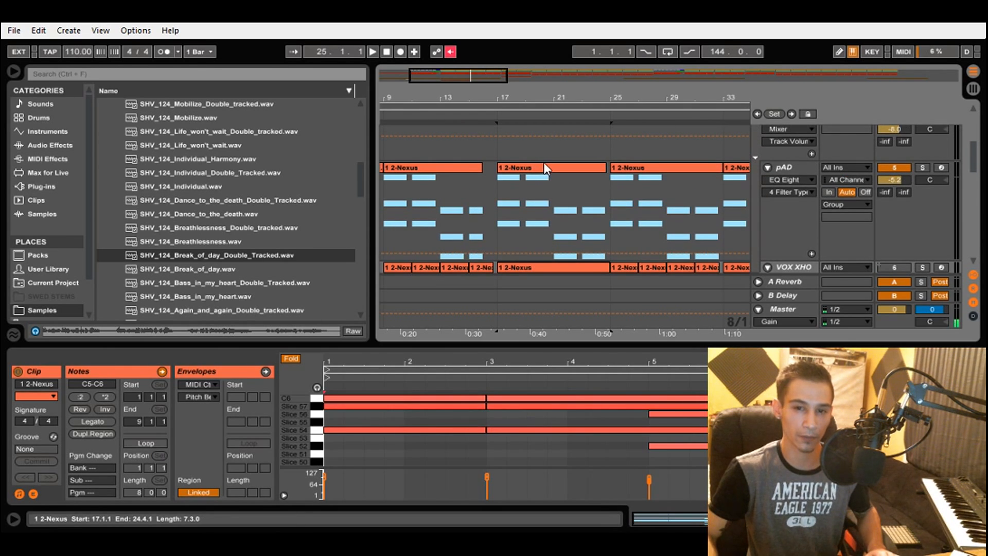
click(544, 167)
scroll(553, 227, down, 3)
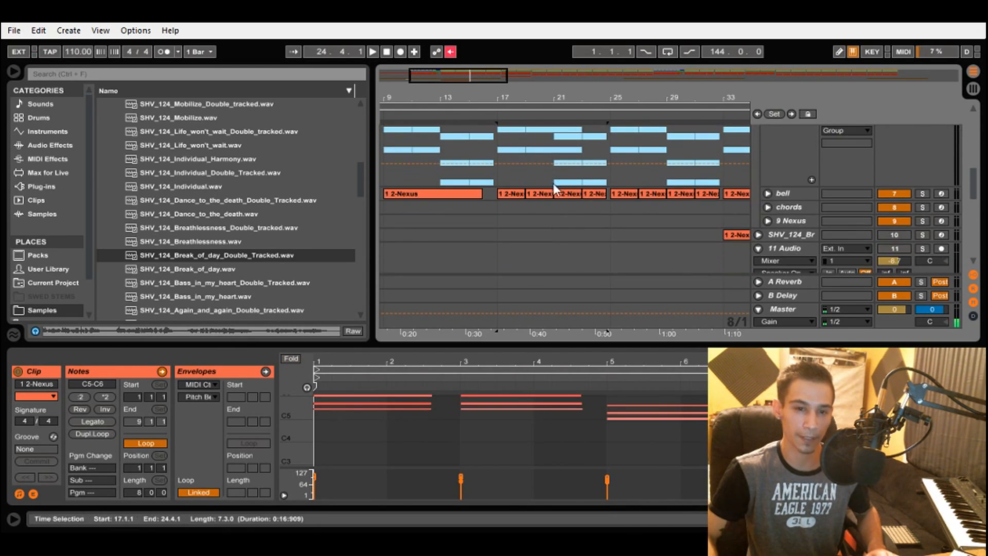
scroll(558, 159, up, 3)
scroll(541, 155, up, 3)
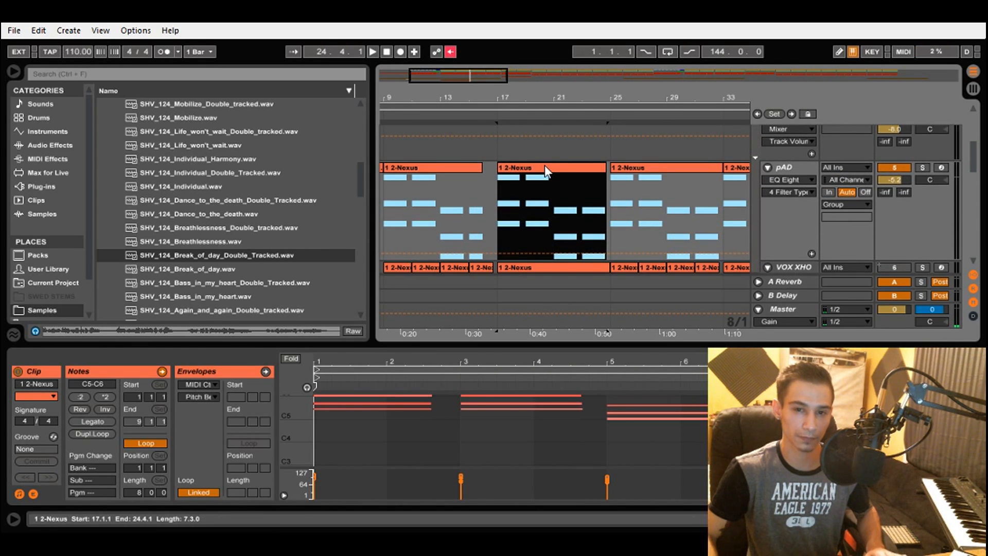
drag(545, 167, 547, 206)
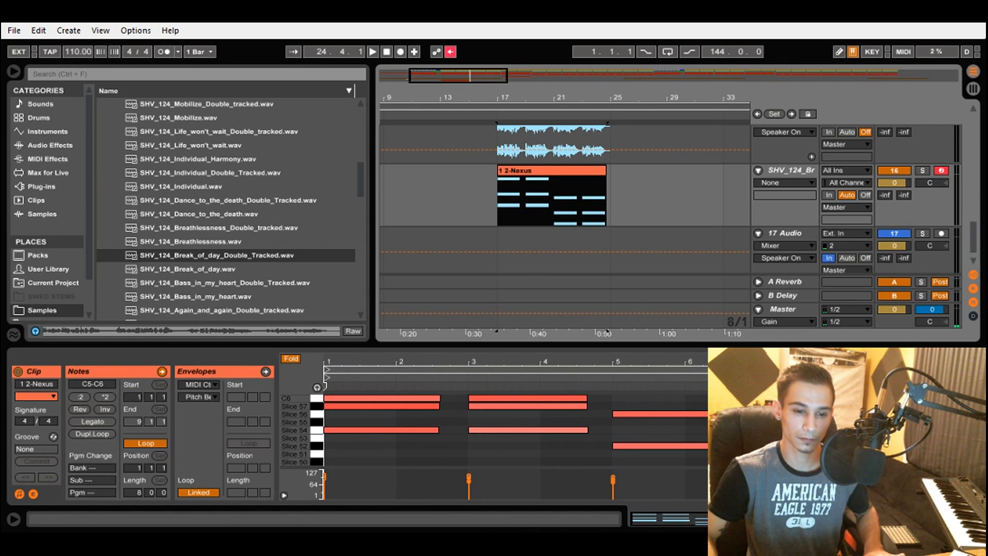
Show the sliced vocal track's slice rack and play from bar 17 to hear the pad chords trigger the slices.
click(494, 194)
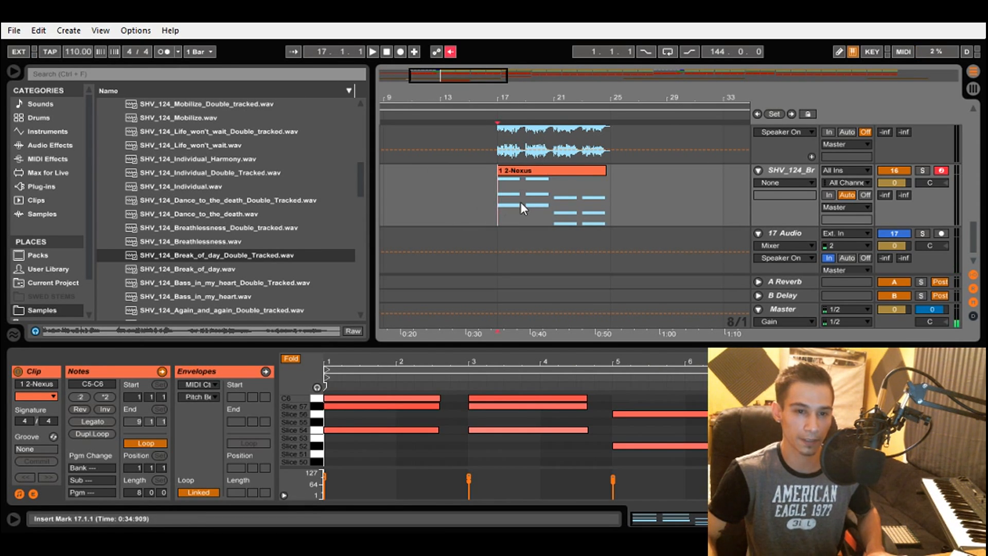
click(870, 518)
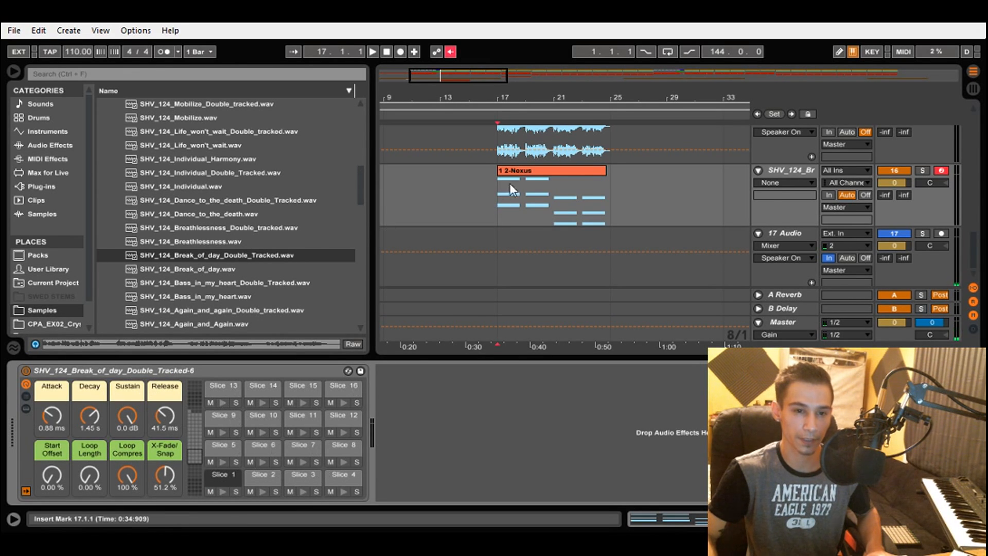
click(502, 197)
key(space)
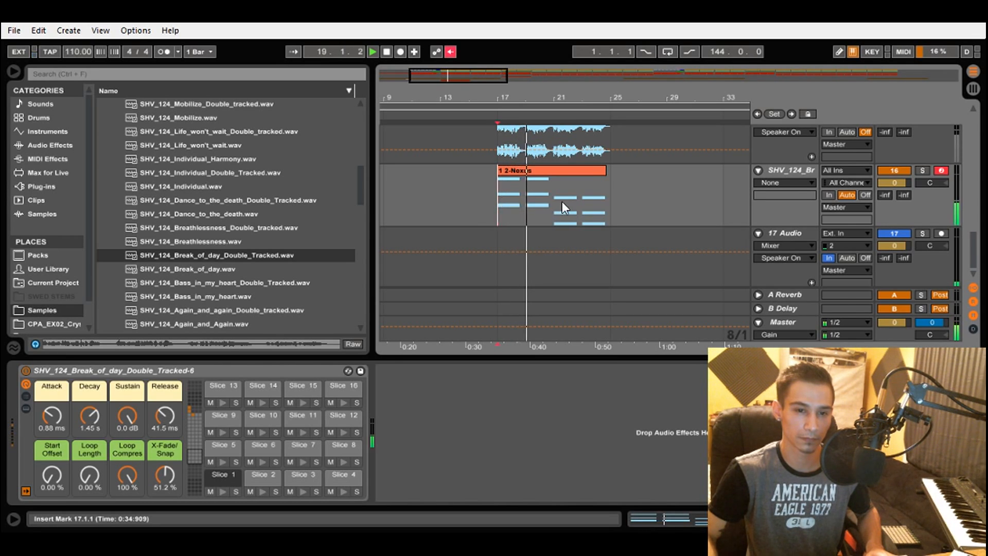
Replace the clip on the sliced vocal track with a copy of the VOX XHO clip spanning bars 17 to 25.
scroll(562, 202, up, 3)
scroll(562, 202, up, 5)
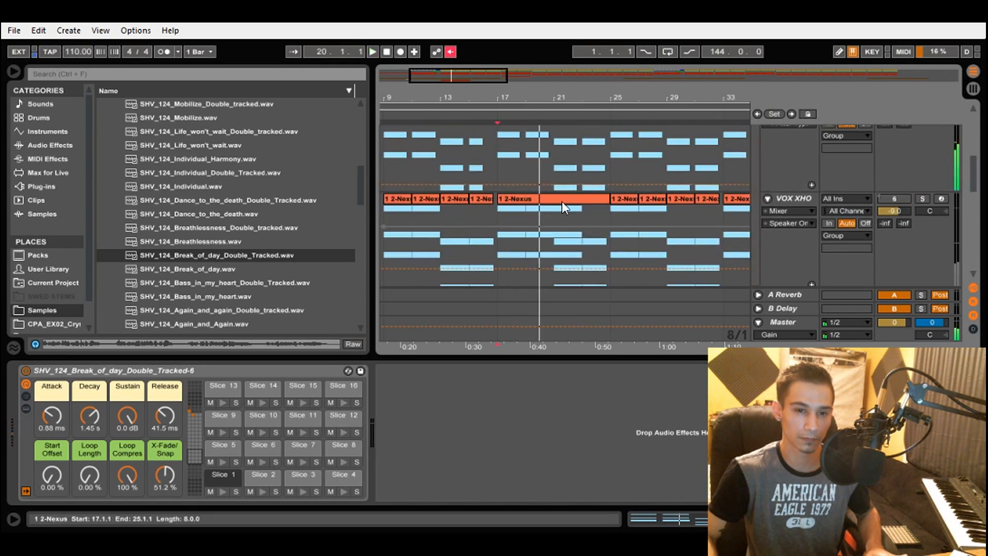
drag(561, 199, 566, 252)
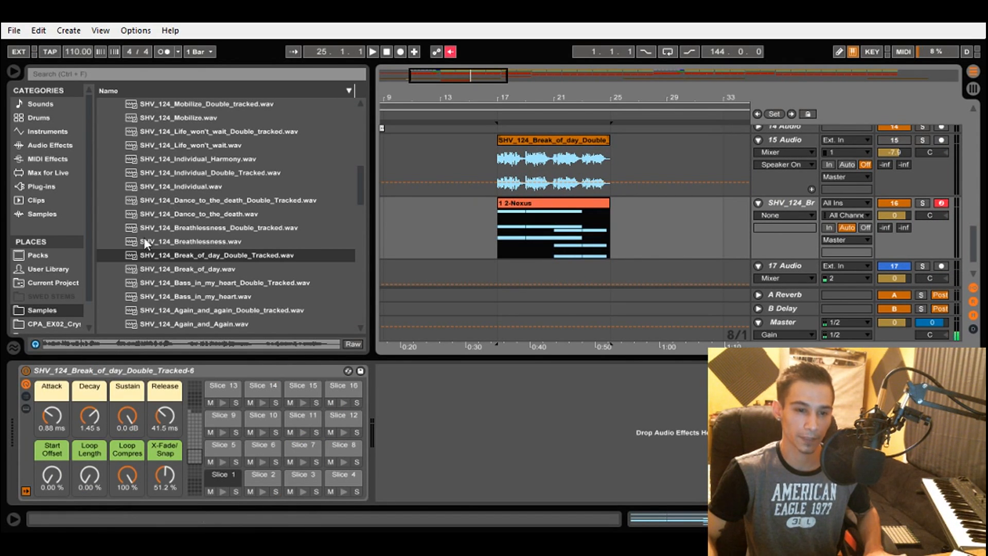
Add an Arpeggiator MIDI effect in front of the slice rack on the sliced vocal track.
click(49, 147)
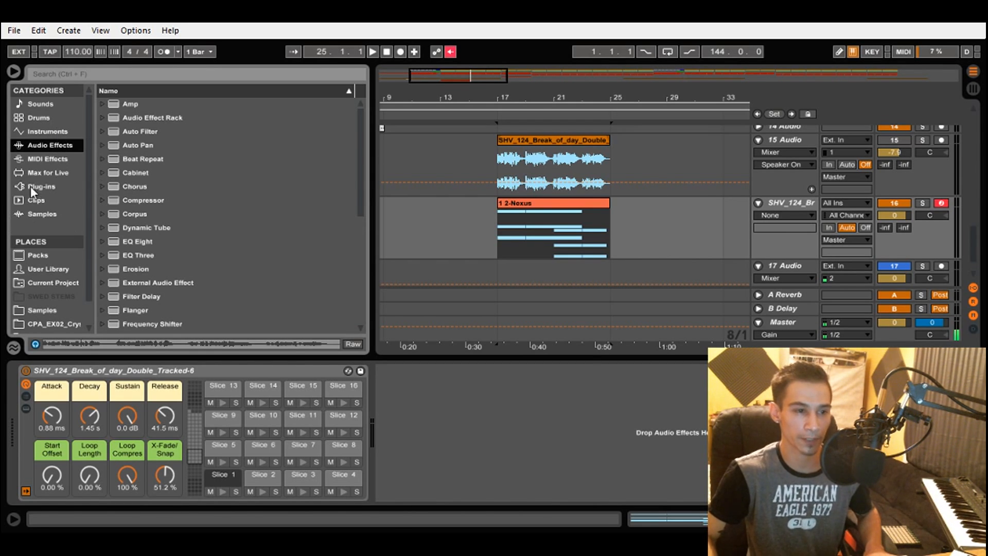
click(56, 133)
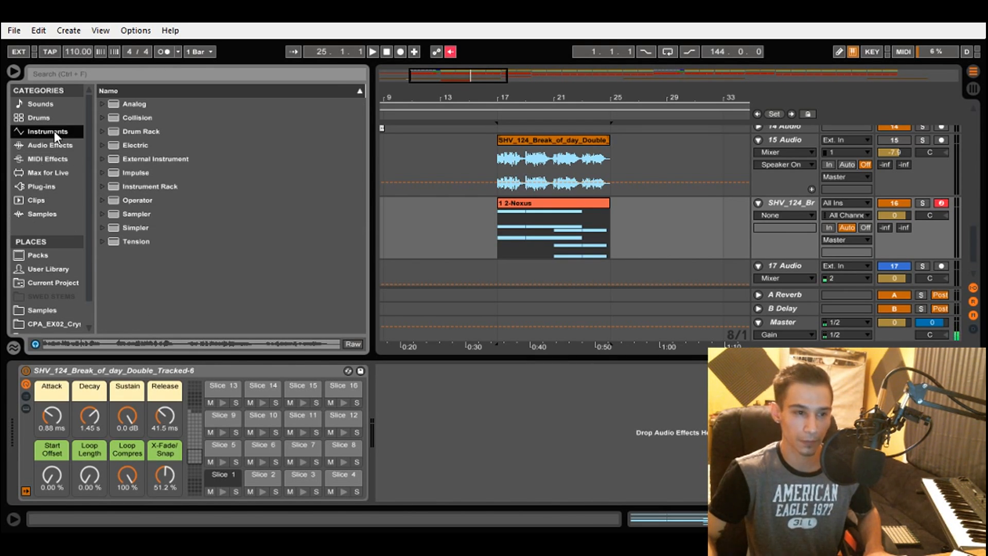
click(42, 157)
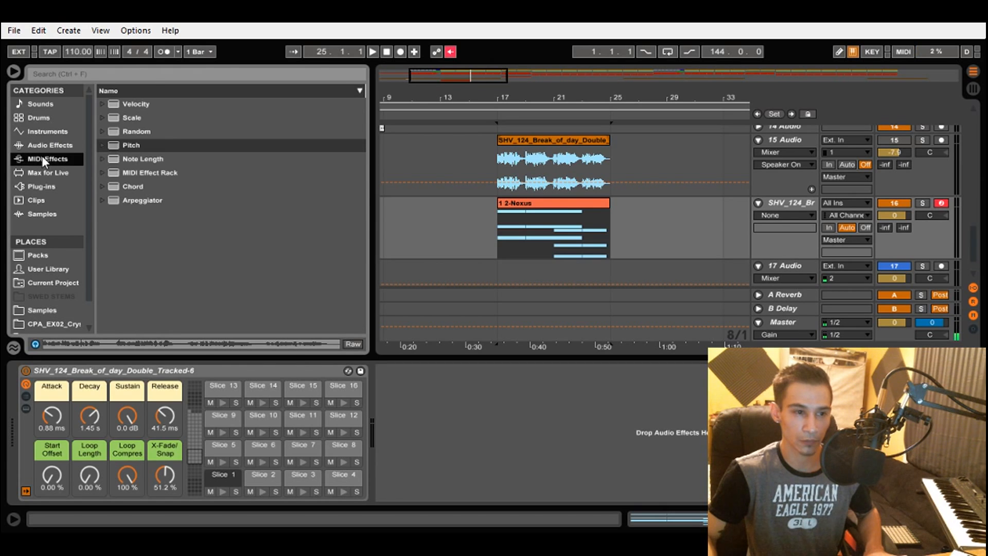
click(144, 201)
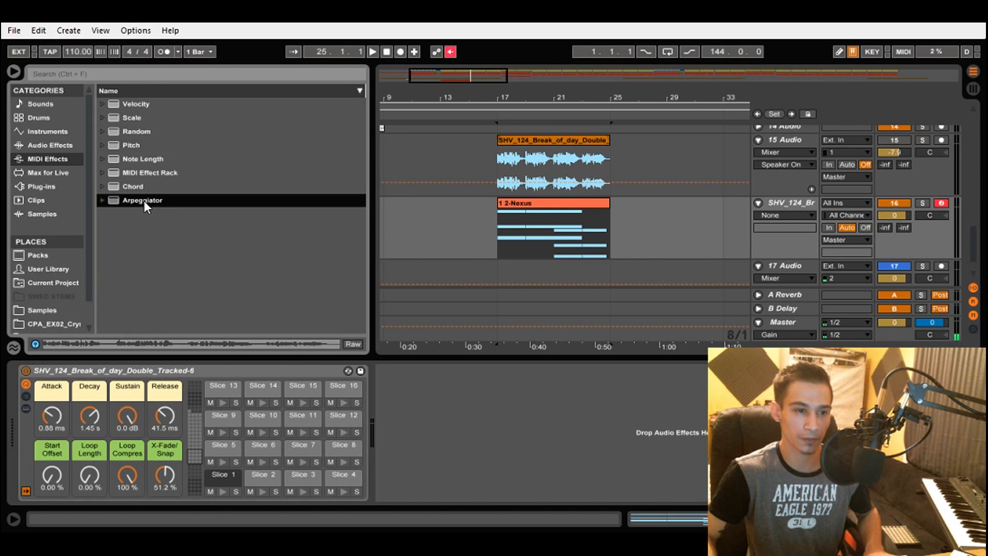
double_click(141, 200)
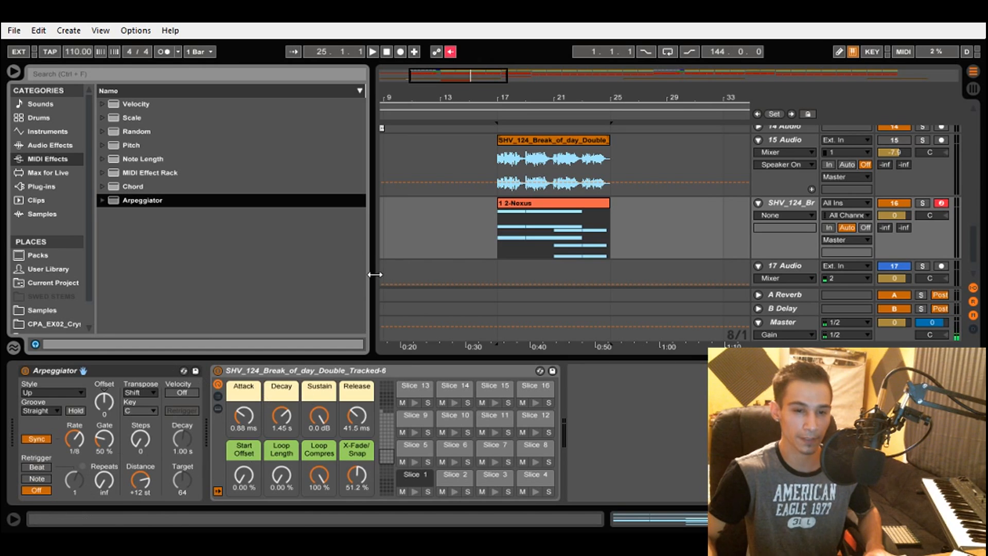
Play the sliced vocal track's clip from bar 17 to hear the arpeggiated slices.
click(501, 227)
key(space)
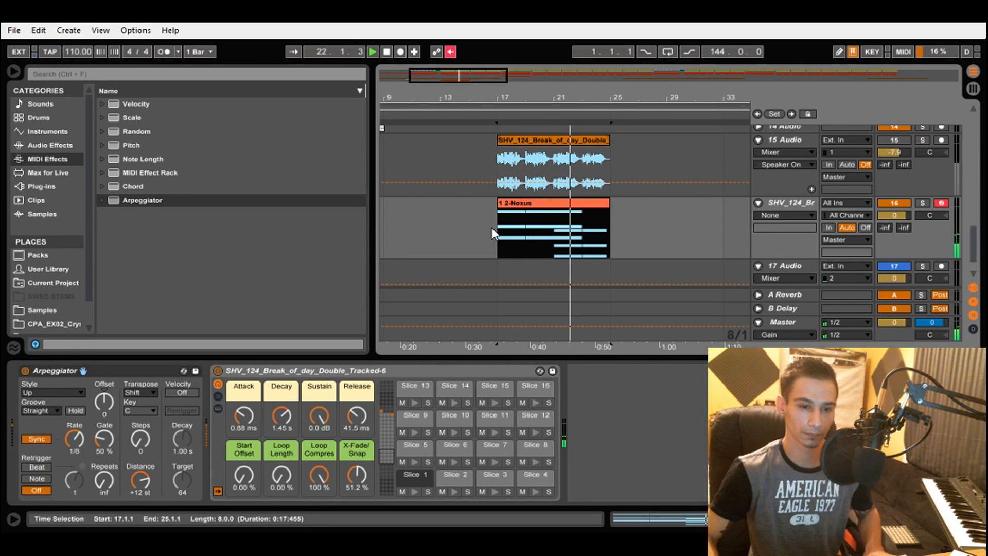
key(space)
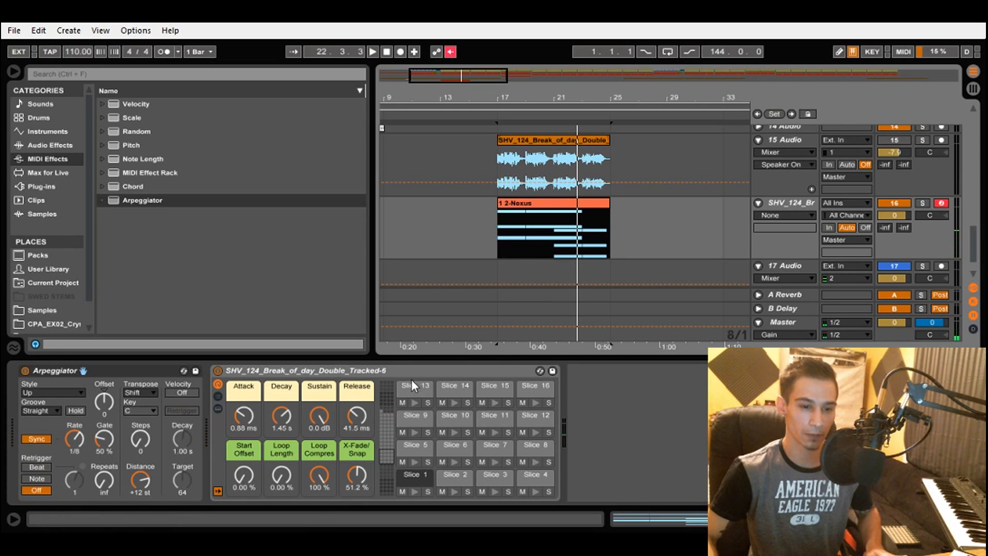
Set the slice rack's Release to 789 ms, auditioning the clip from bar 17 while adjusting it.
drag(352, 420, 352, 383)
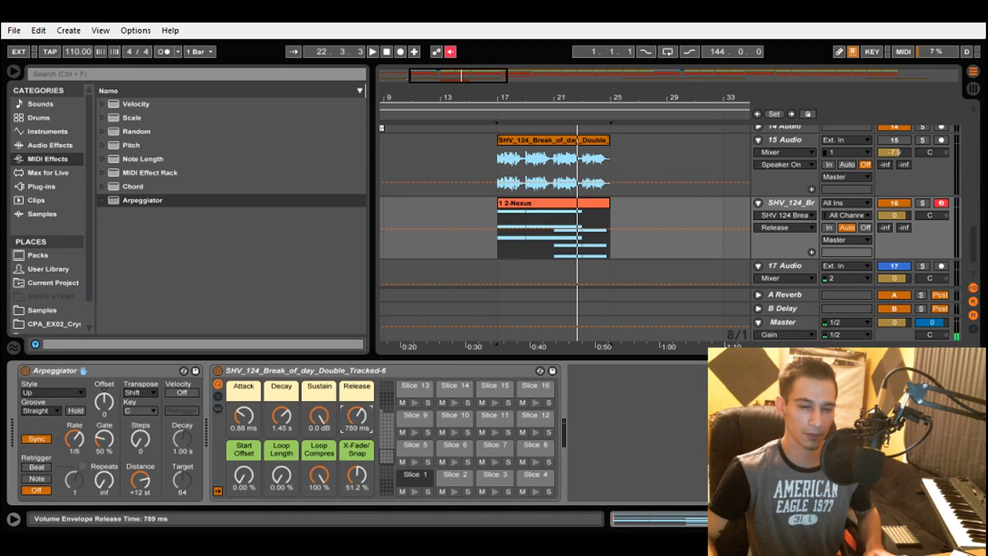
drag(357, 416, 357, 418)
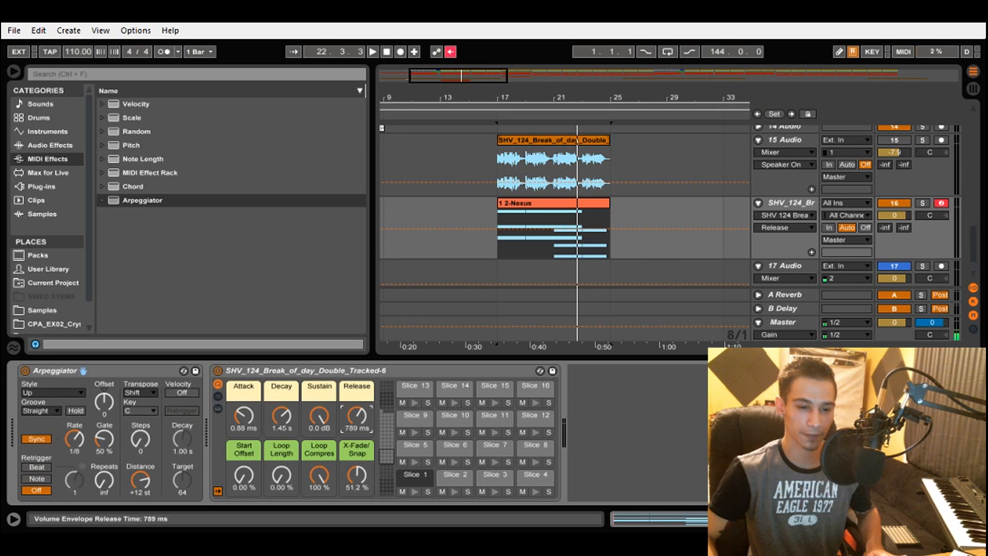
key(space)
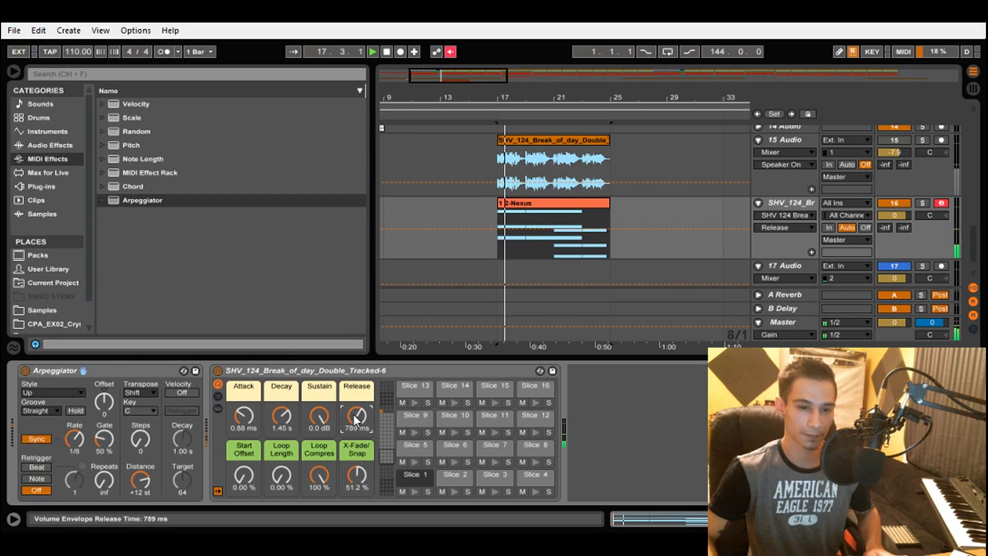
drag(354, 415, 354, 408)
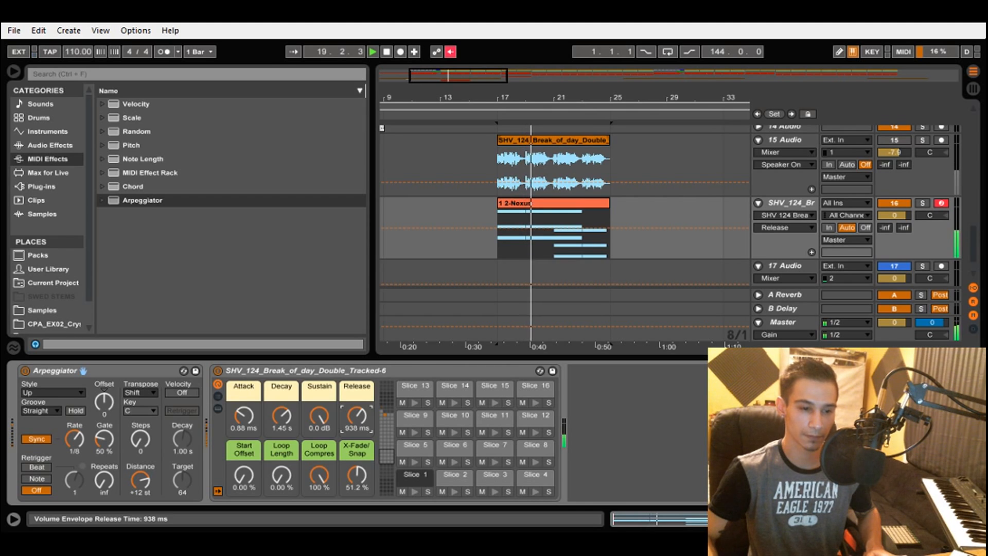
drag(354, 408, 353, 411)
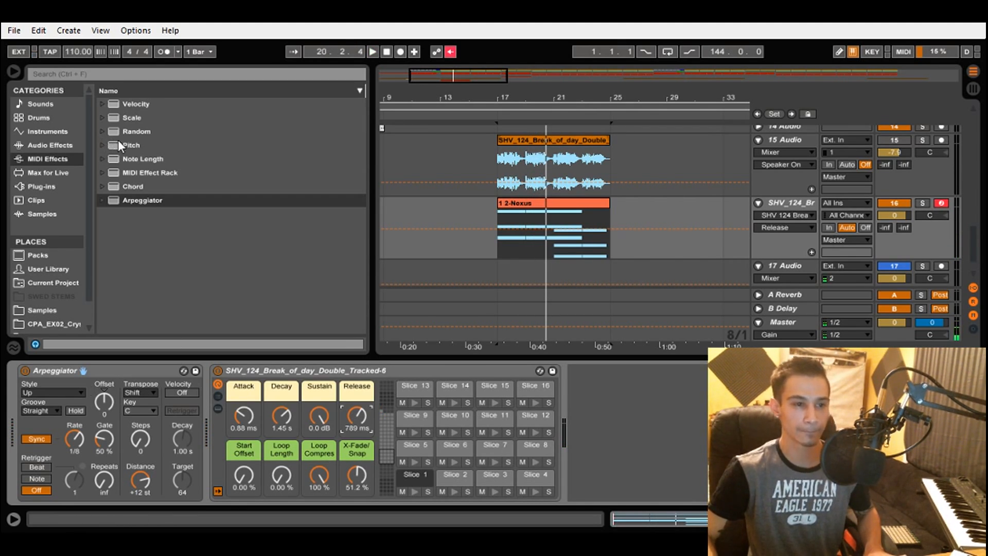
Insert a Pitch MIDI effect before the Arpeggiator and lower its pitch to -22 st while auditioning the clip from bar 17.
click(132, 146)
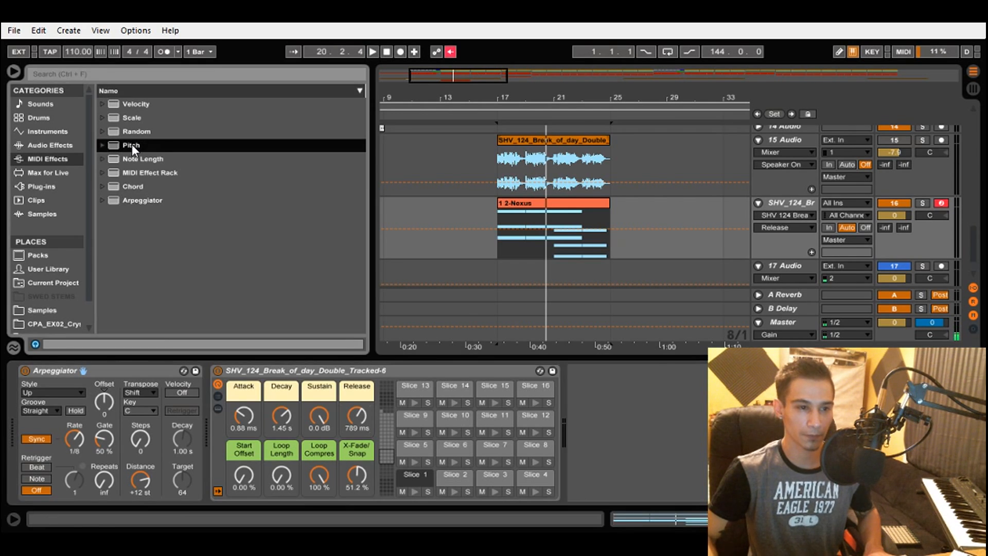
drag(120, 376, 108, 379)
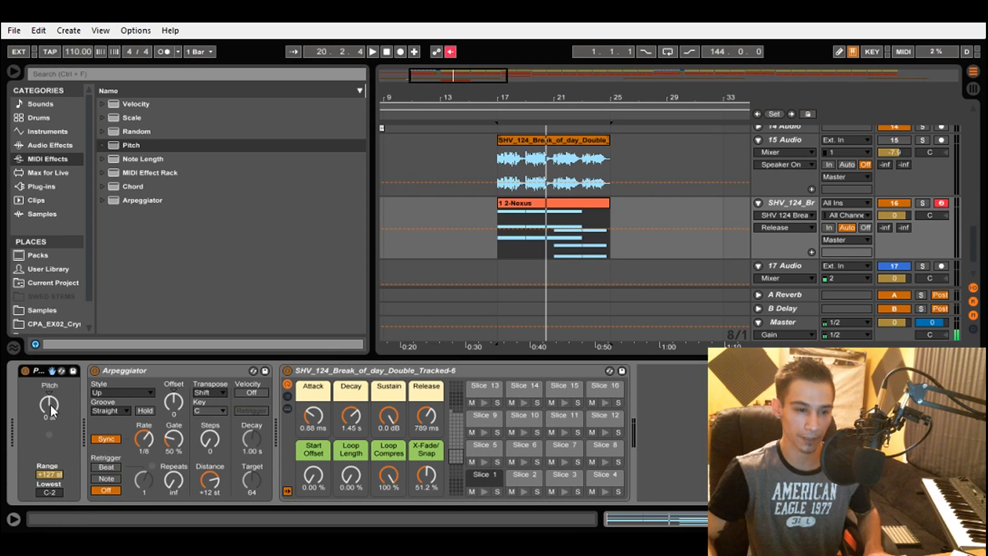
drag(52, 410, 52, 420)
key(space)
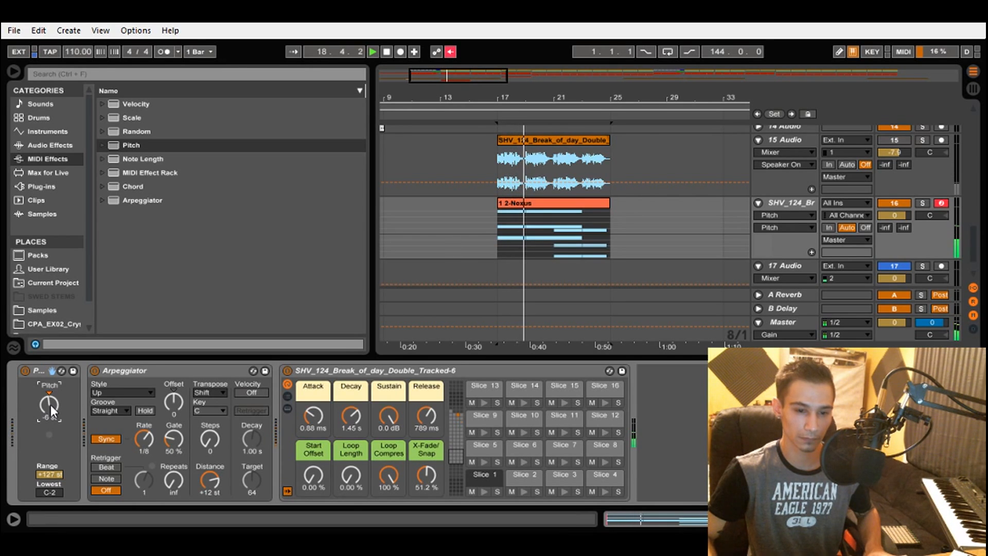
drag(50, 404, 50, 432)
key(space)
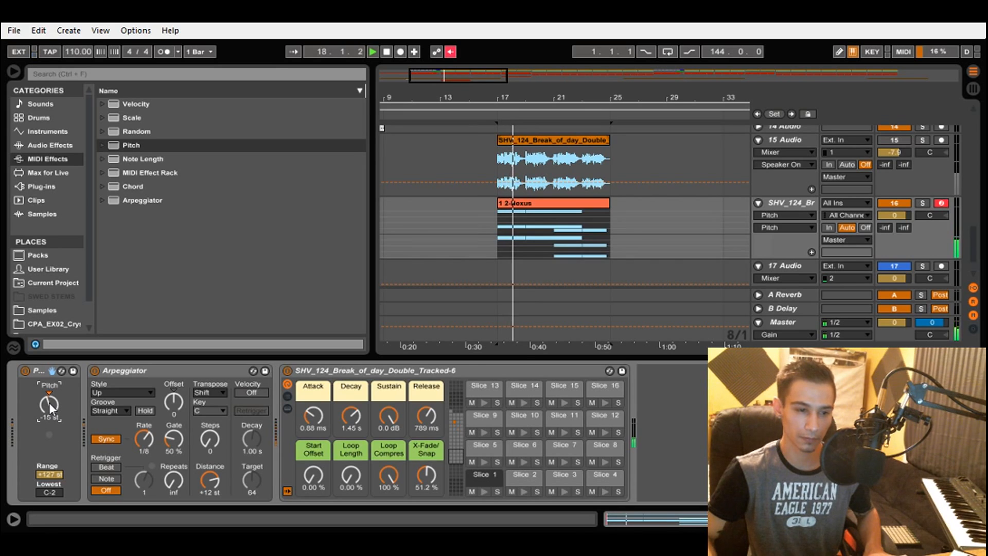
drag(51, 405, 51, 426)
key(space)
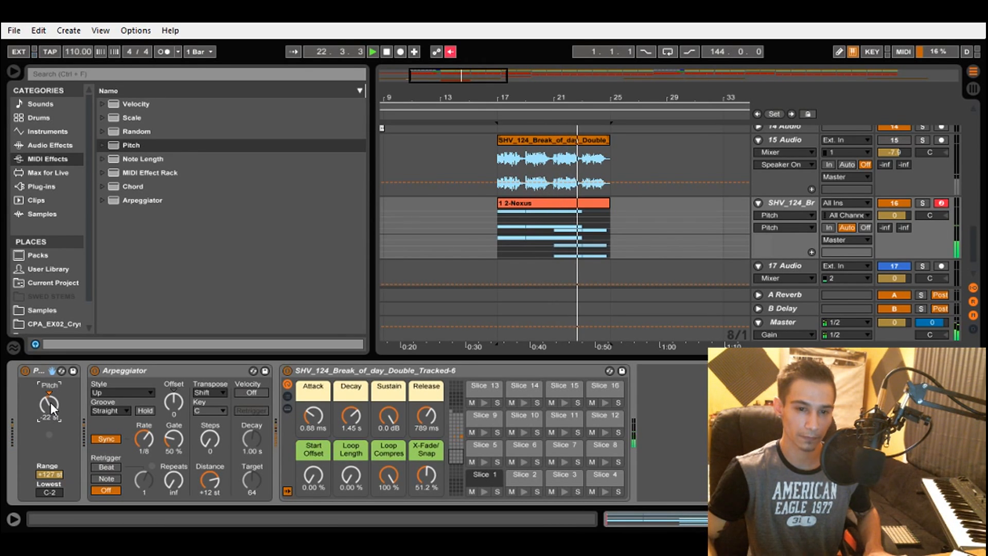
key(space)
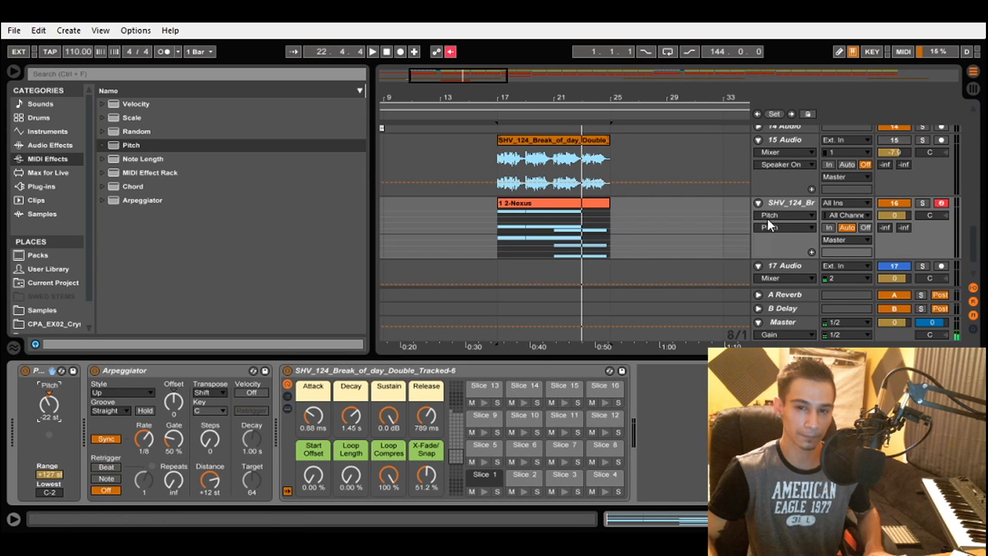
scroll(767, 218, up, 3)
scroll(731, 232, down, 4)
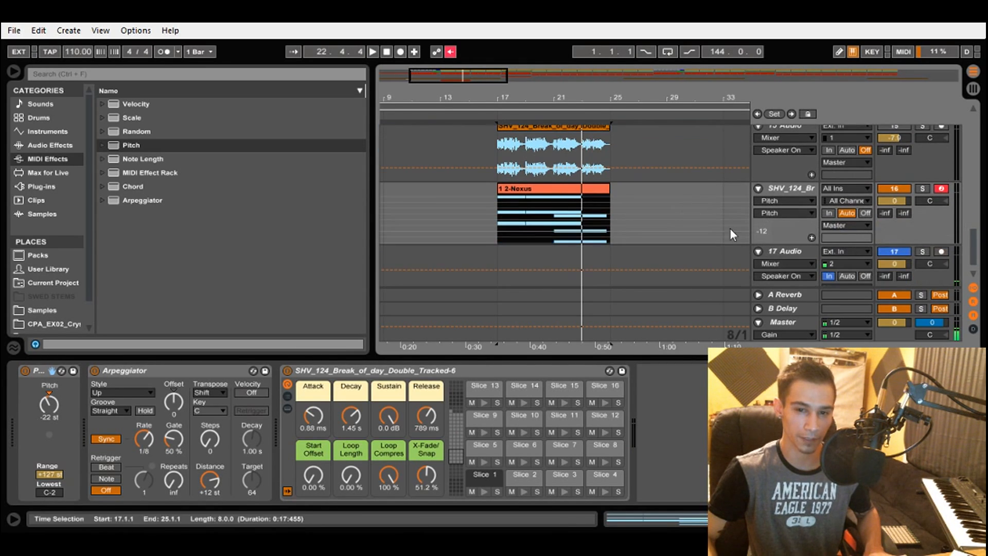